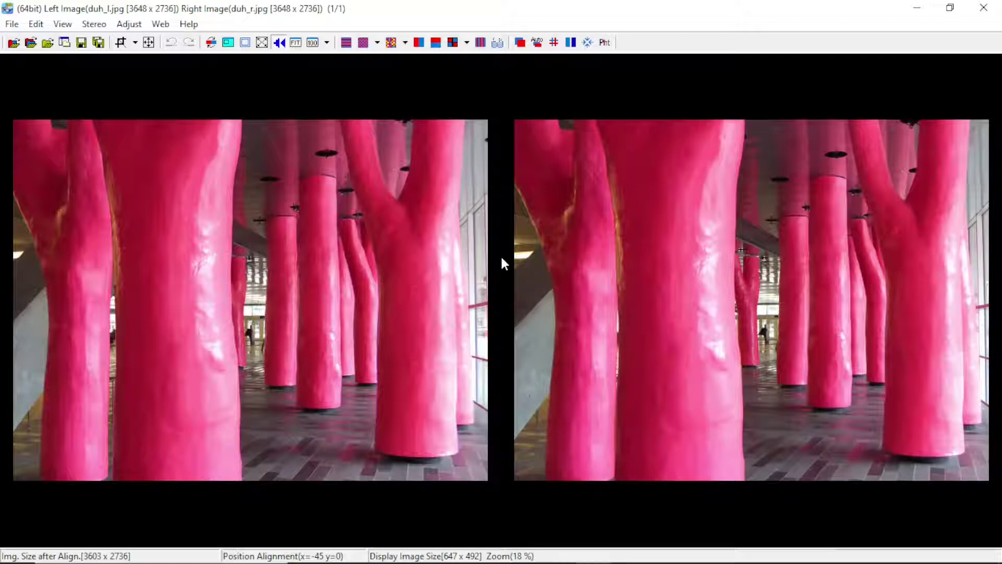
Step: Display the duh_l.jpg and duh_r.jpg stereo pair as a gray red/cyan anaglyph
click(130, 25)
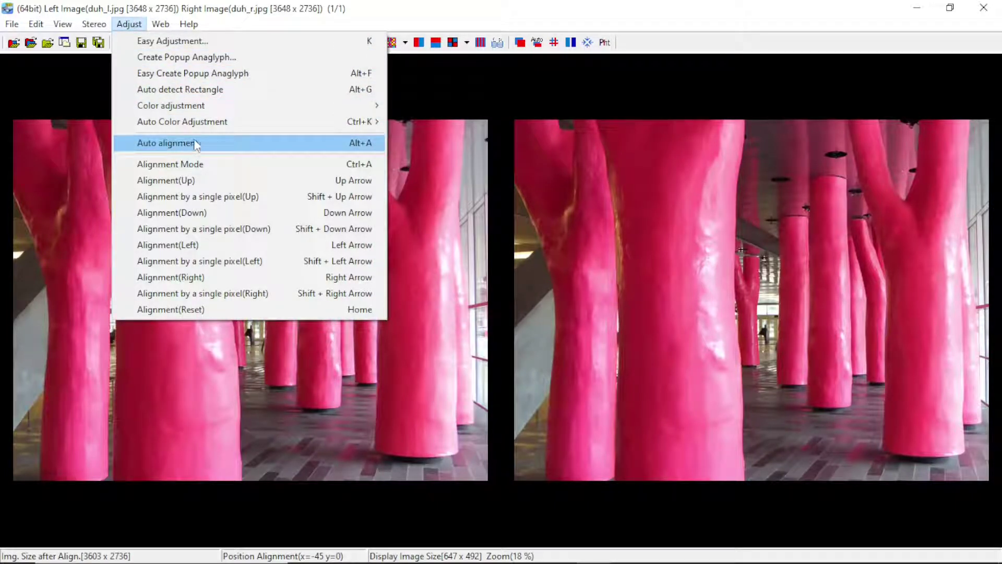
click(543, 12)
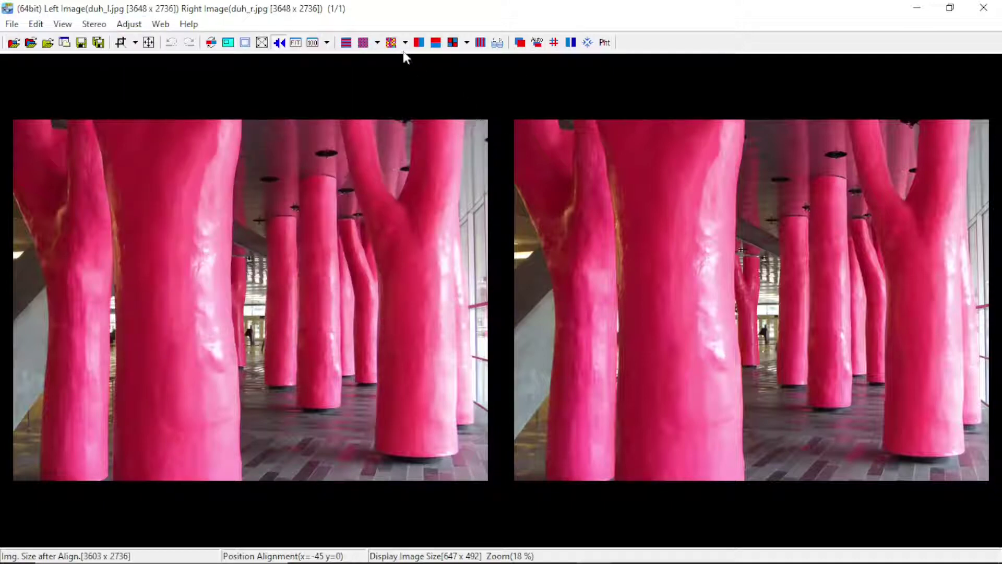
click(363, 44)
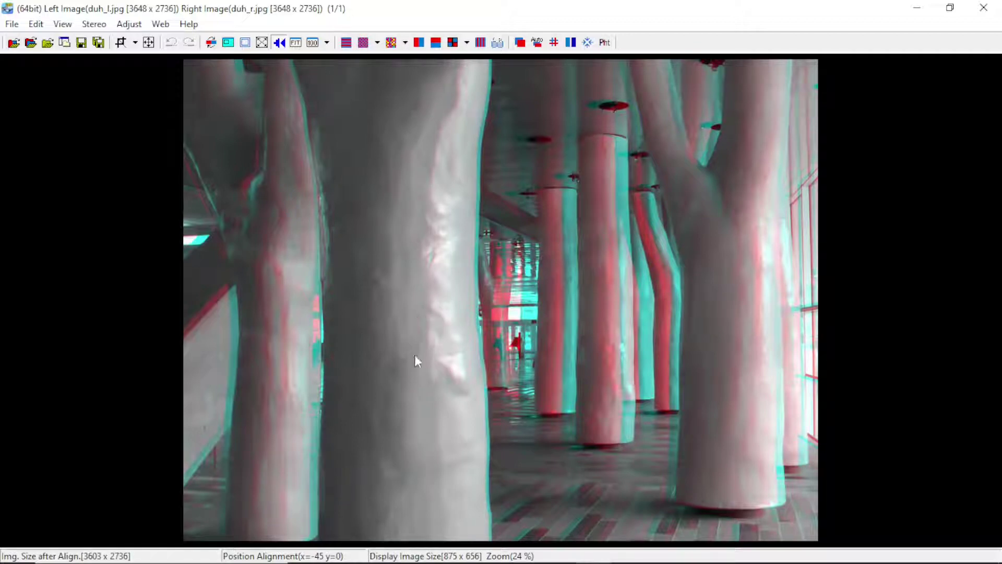
click(12, 24)
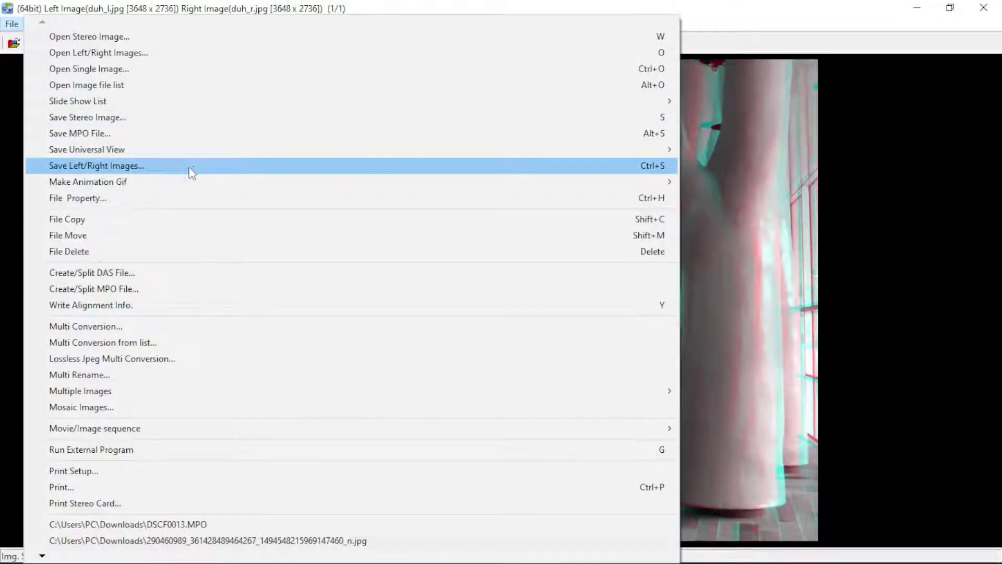
click(750, 14)
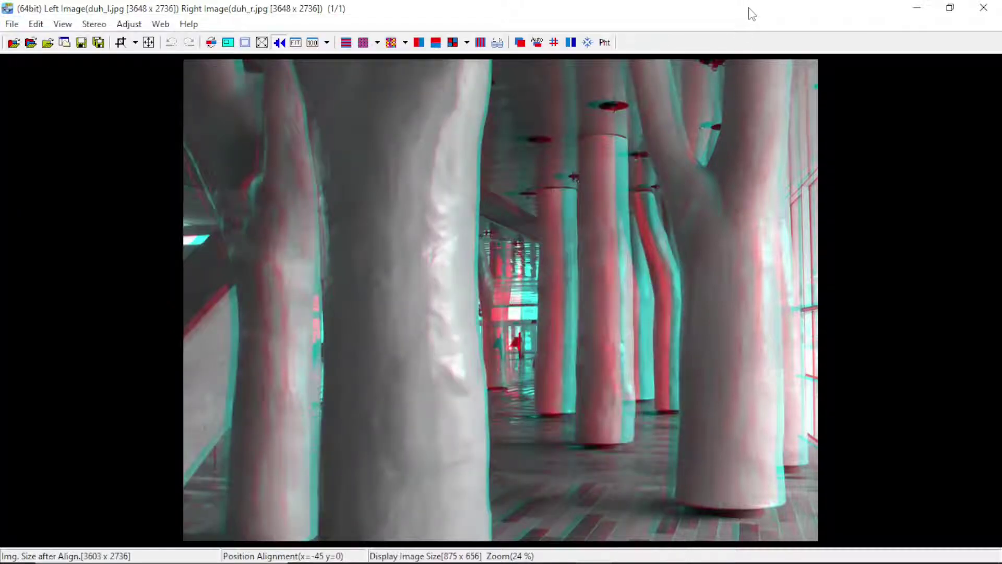
Step: Switch to Runway and open the Frame Interpolation tool from AI Magic Tools
click(917, 10)
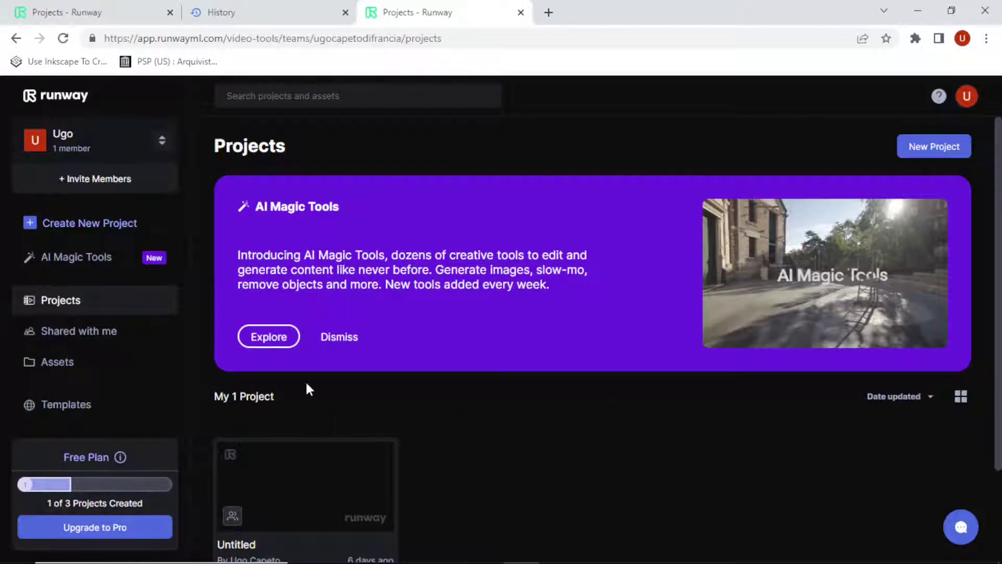
click(269, 337)
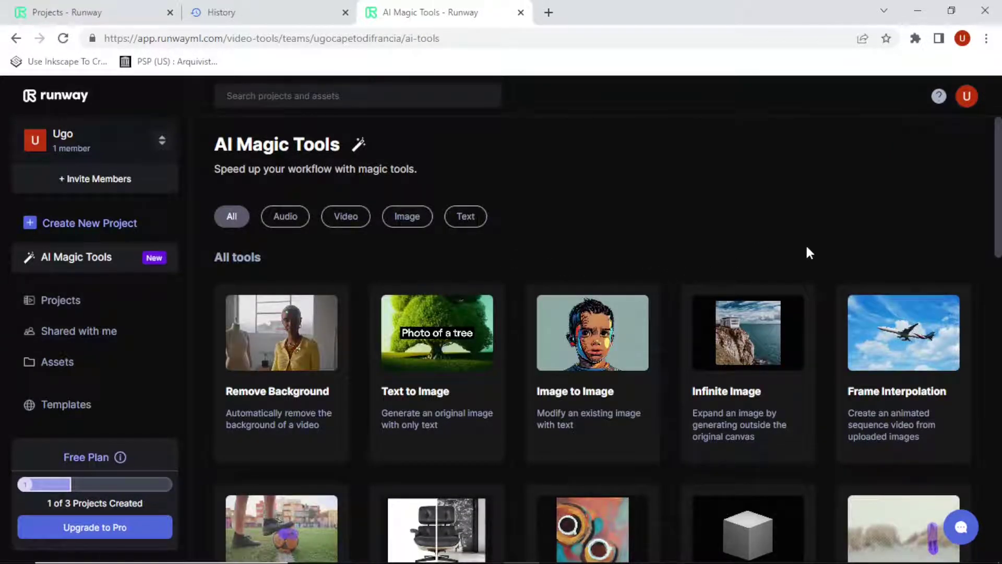
click(905, 339)
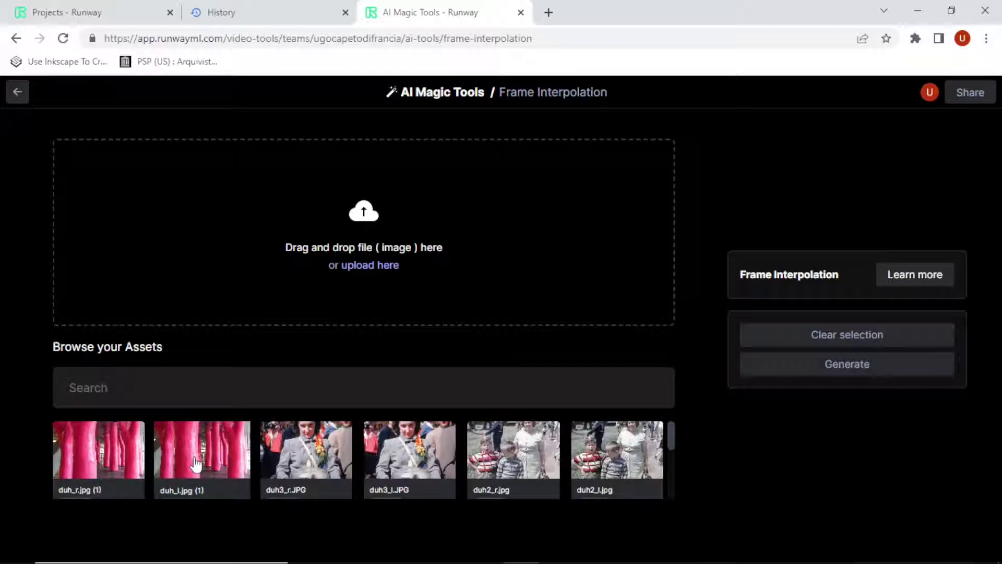
Step: Generate a 1-second interpolated clip from the assets duh_l.jpg (1) and duh_r.jpg (1), in that order, and play it back
drag(196, 464, 293, 220)
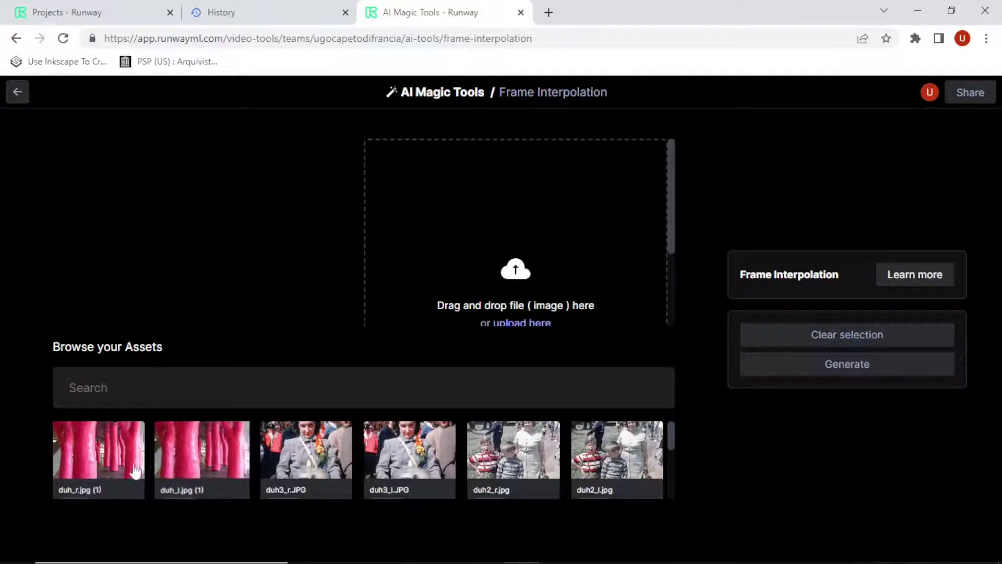
drag(100, 470, 543, 220)
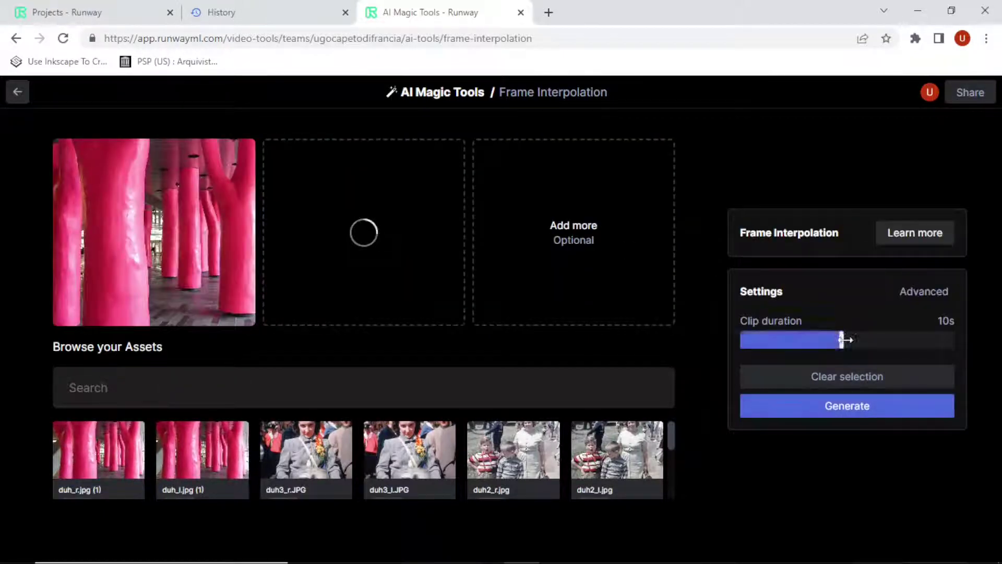
drag(846, 340, 713, 337)
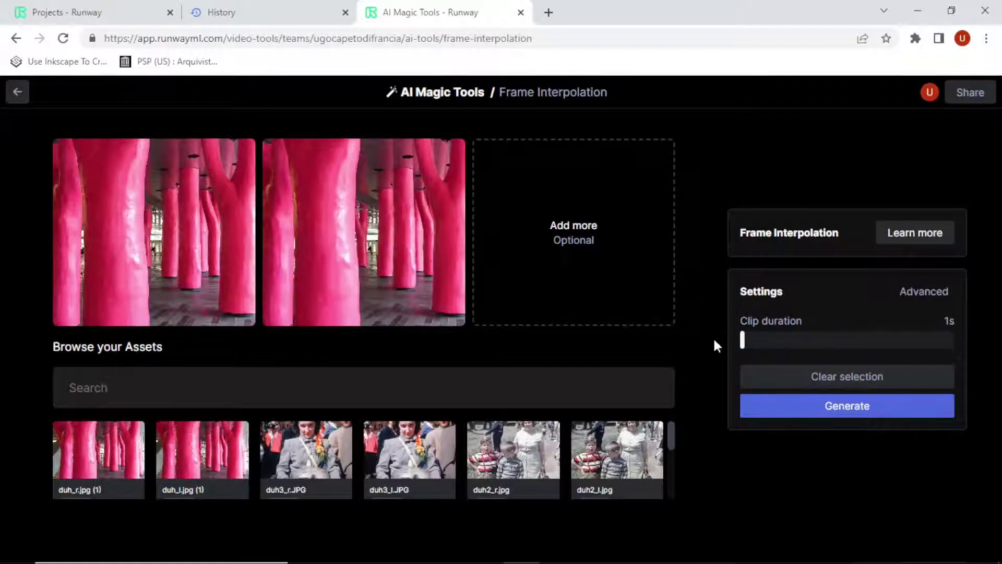
click(844, 410)
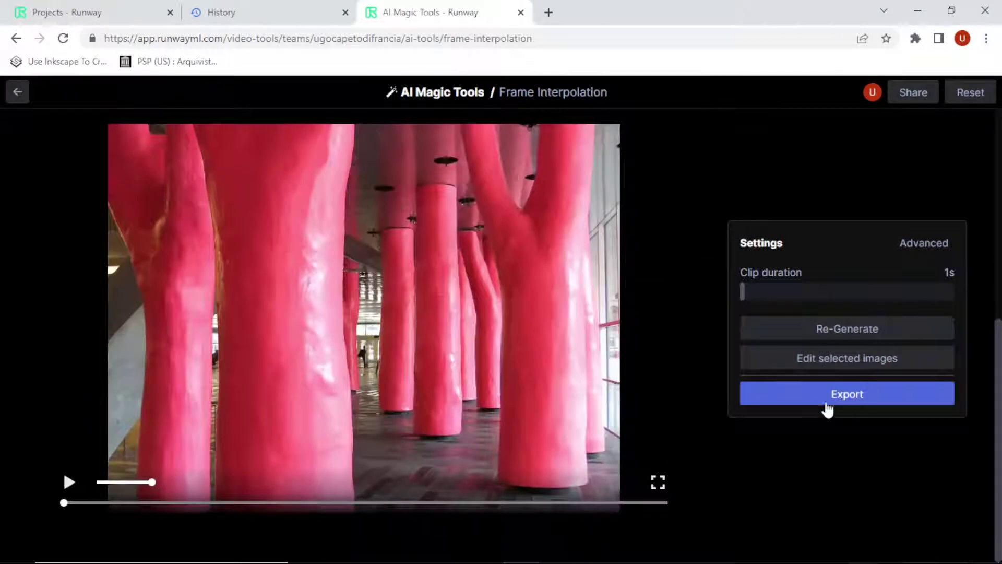
click(69, 483)
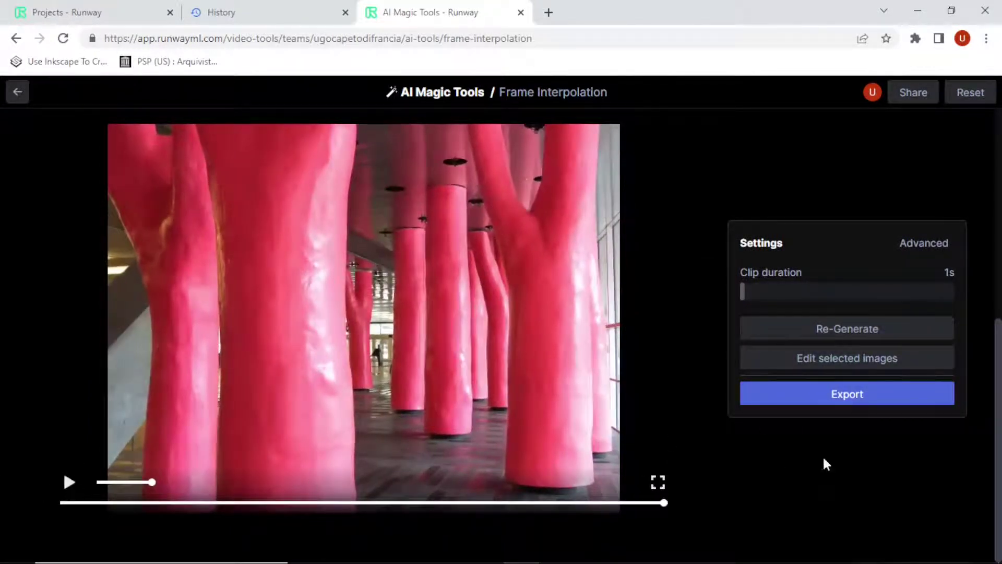
Step: Open the export settings for the interpolated clip and set the resolution to 720p
click(850, 398)
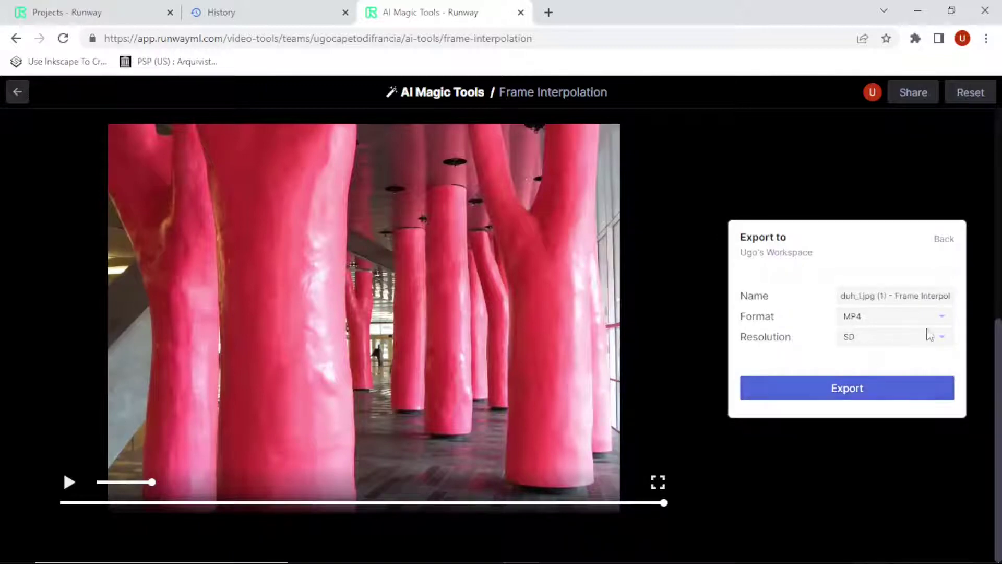
click(943, 339)
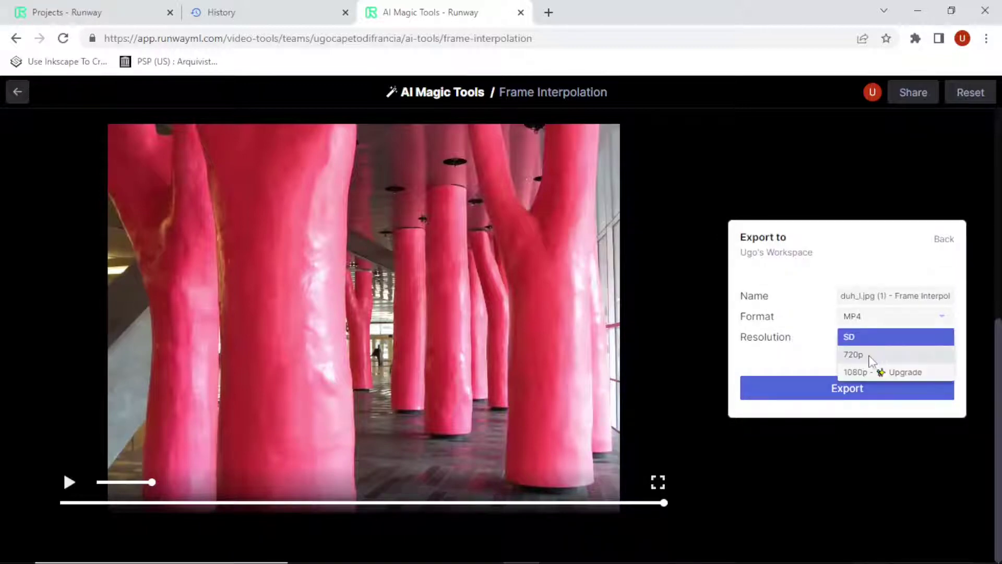
click(862, 356)
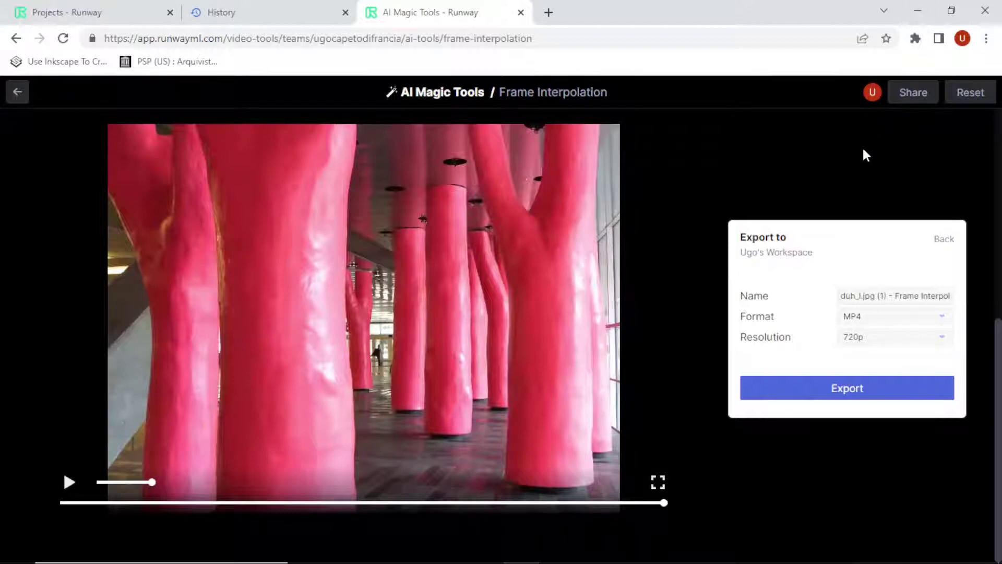
Step: Switch to Avidemux and open "duh_l.jpg (1) - Frame Interpolation.mp4" from the Downloads folder
click(918, 11)
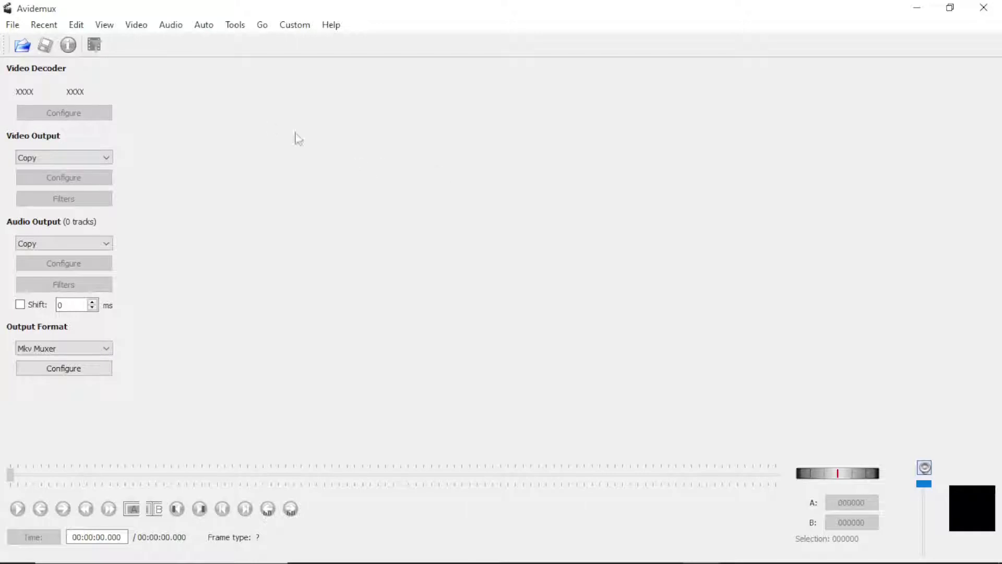
click(15, 27)
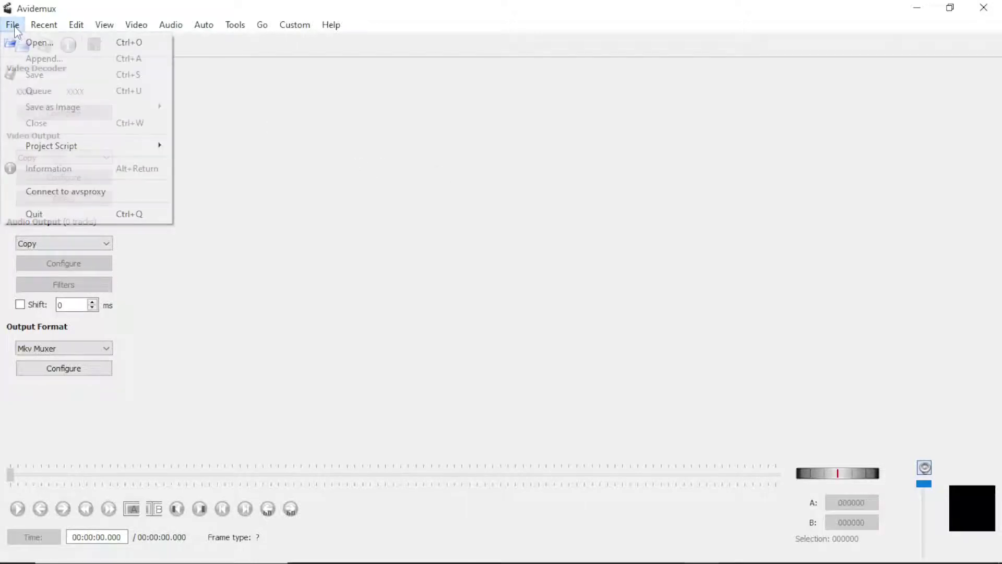
click(35, 42)
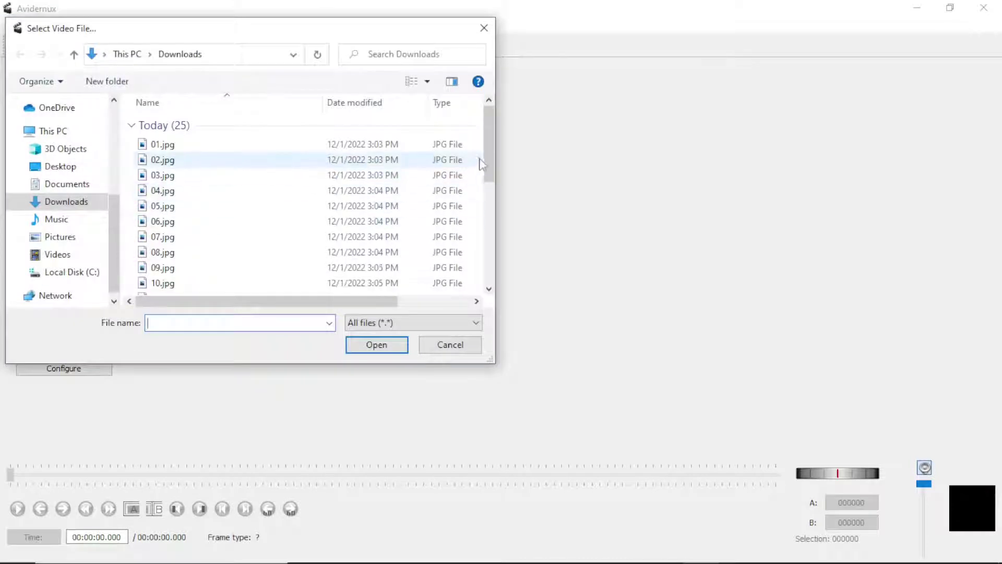
drag(488, 131, 496, 242)
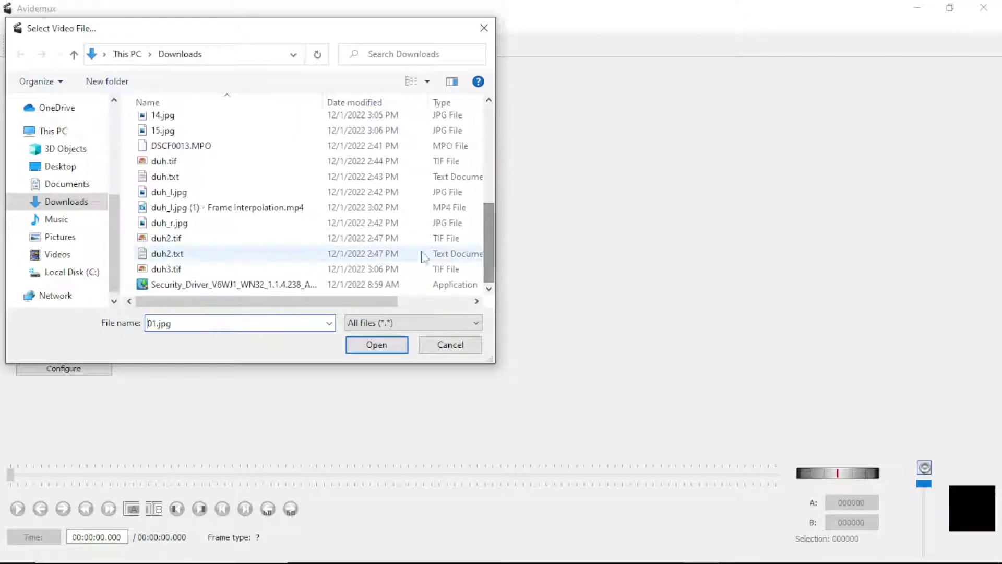
click(242, 209)
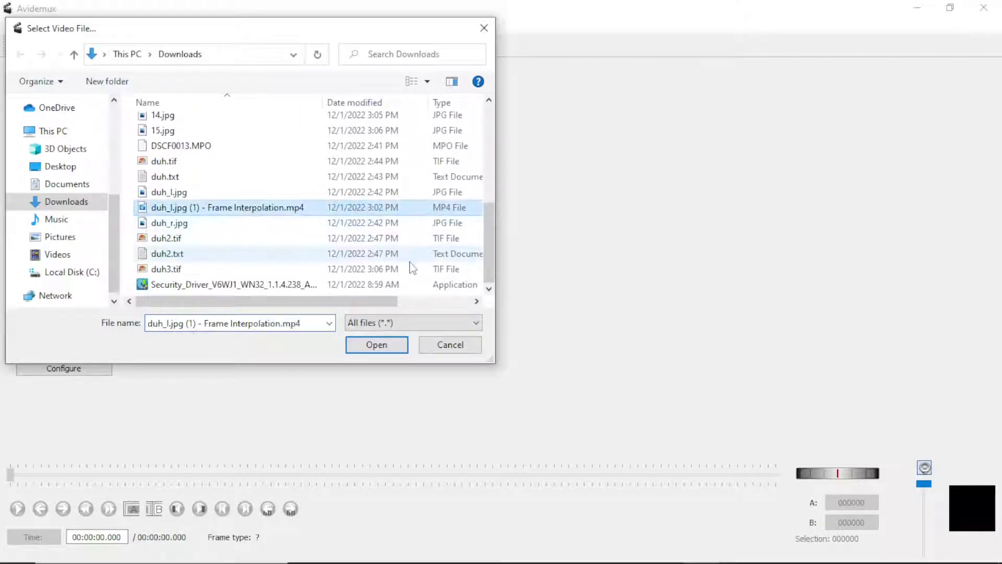
click(377, 345)
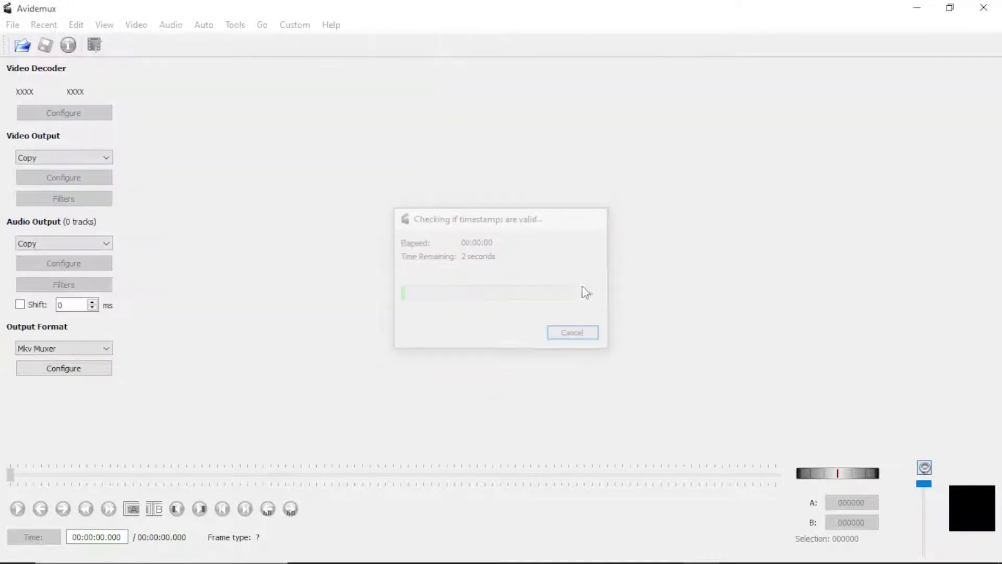
Step: Fit the video preview to the window and step forward frame by frame to the end of the clip
click(104, 25)
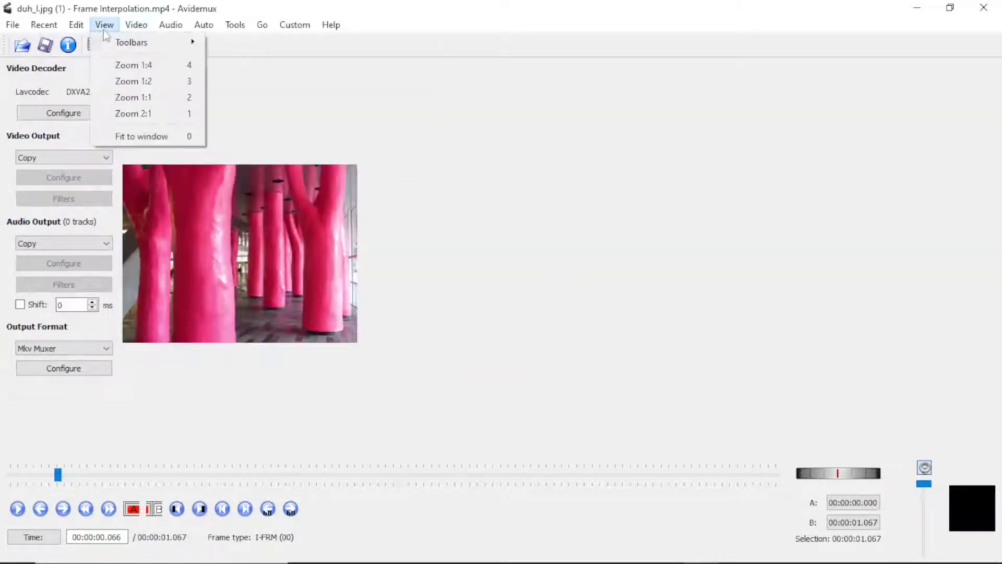
click(148, 135)
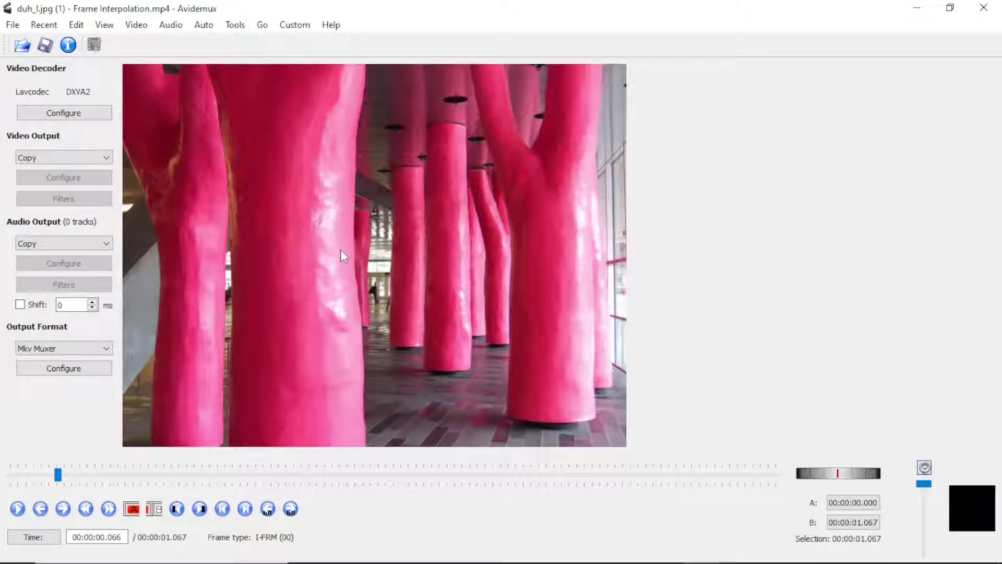
key(Right)
key(Right)
key(Right)
key(Right)
key(Right)
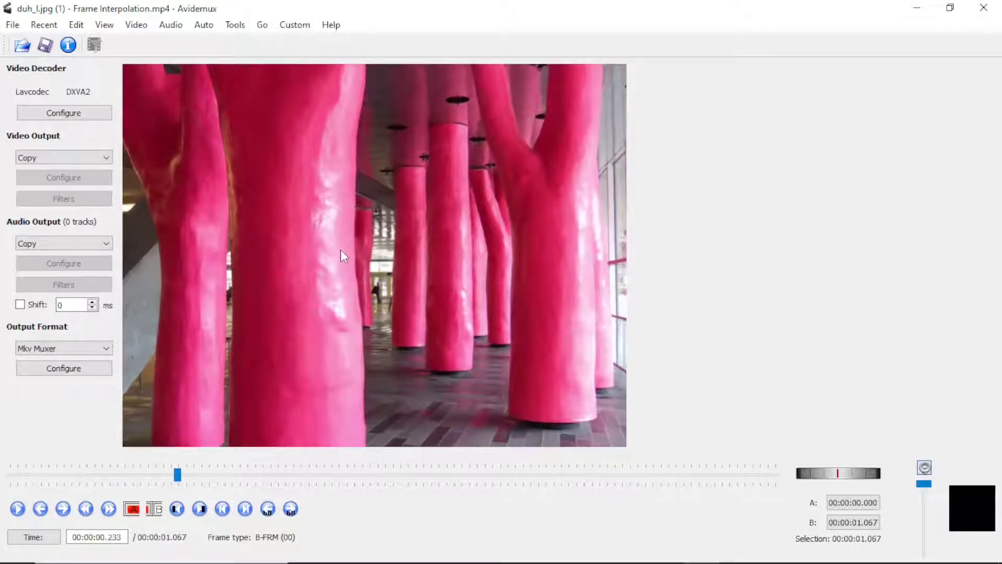
key(Right)
key(Right)
key(Right)
key(Right)
key(Right)
key(Right)
key(Right)
key(Right)
key(Right)
key(Right)
key(Right)
key(Right)
key(Right)
key(Right)
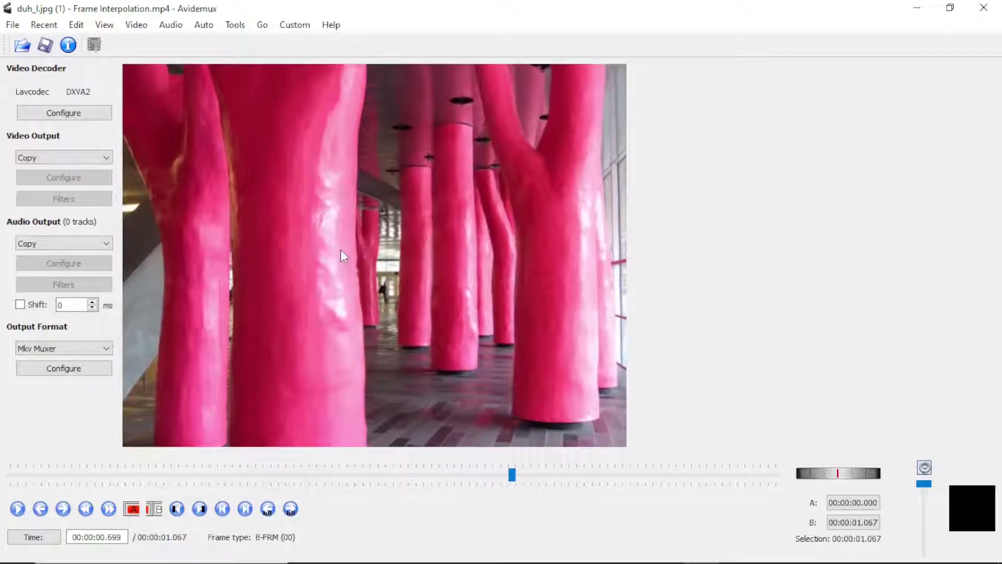
key(Right)
key(Right)
key(Right)
key(Right)
key(Right)
key(Right)
key(Right)
key(Right)
key(Right)
key(Right)
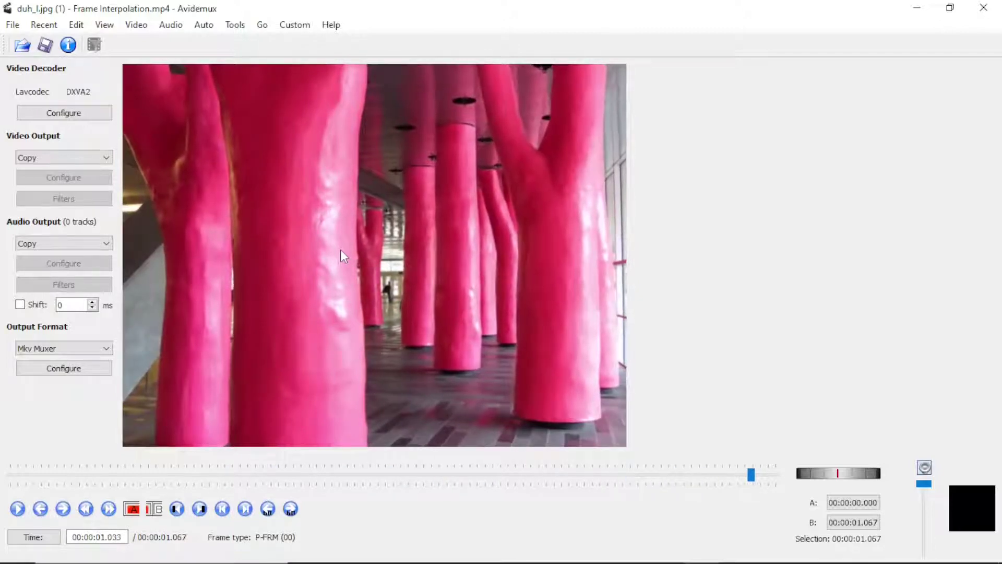
Step: Step back frame by frame through the interpolated clip to its first frame at 00:00:00.066
key(Left)
key(Left)
key(Left)
key(Left)
key(Left)
key(Left)
key(Left)
key(Left)
key(Left)
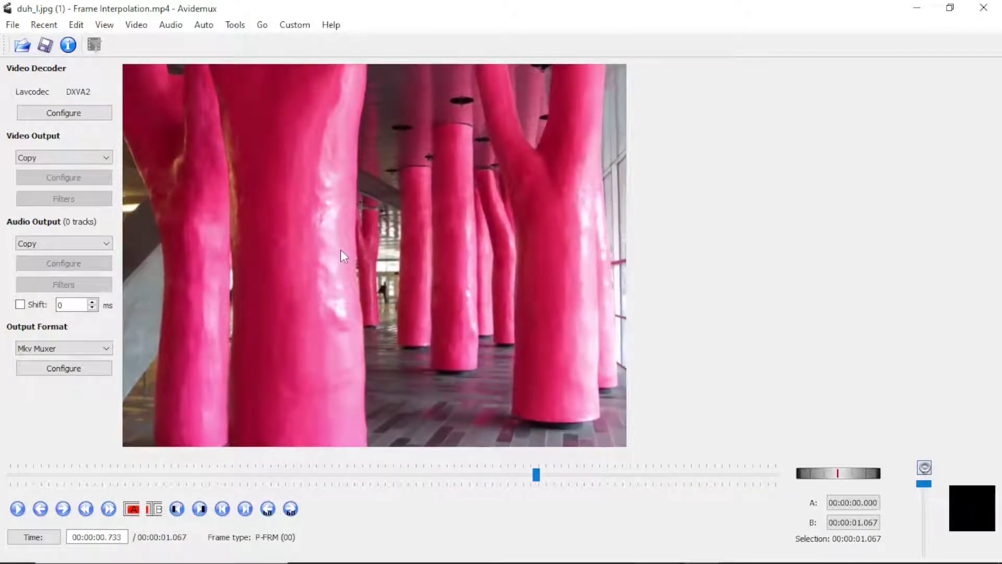
key(Left)
key(Left)
key(Left)
key(Left)
key(Left)
key(Left)
key(Left)
key(Left)
key(Left)
key(Left)
key(Left)
key(Left)
key(Left)
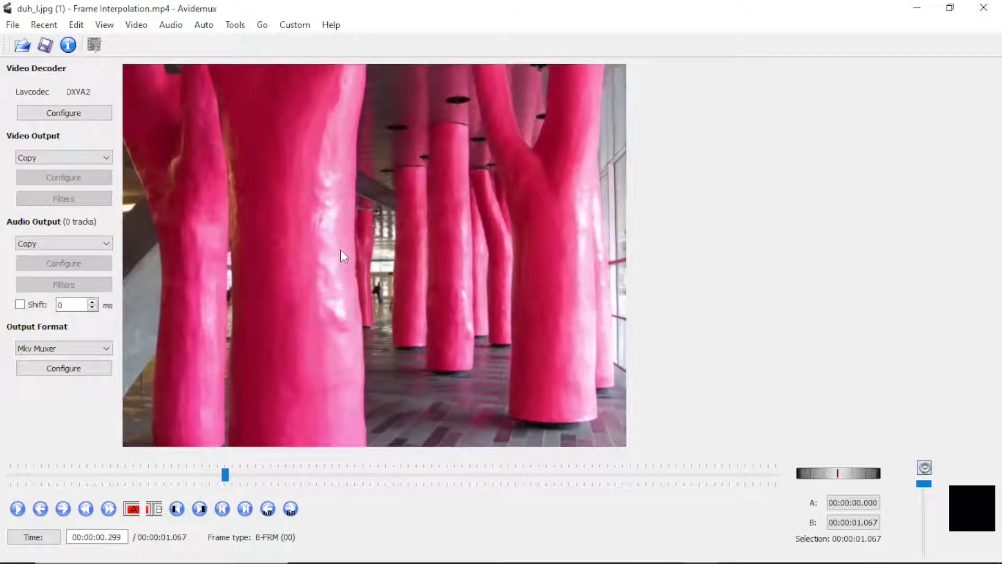
key(Left)
key(Left)
key(Left)
key(Left)
key(Left)
key(Left)
key(Left)
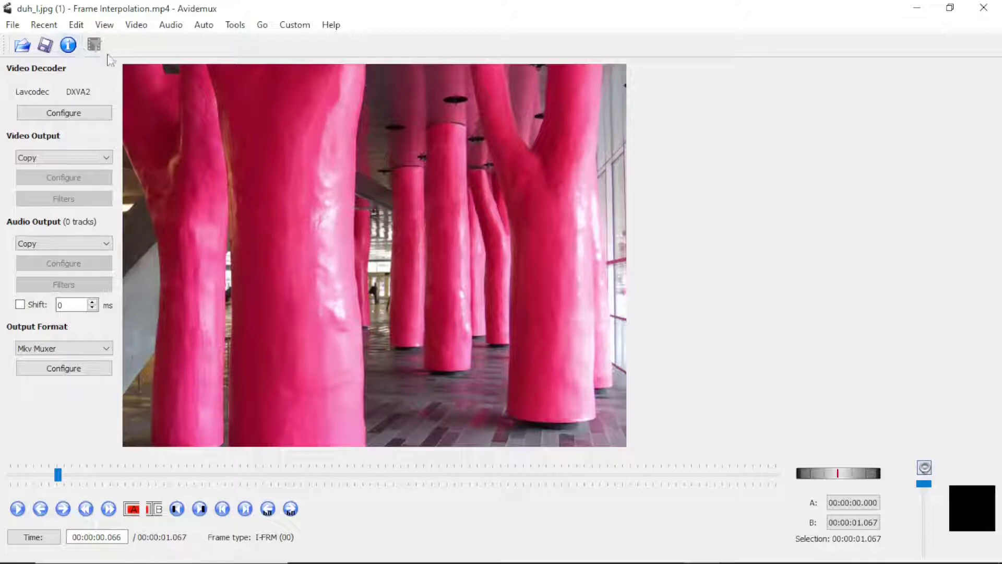
click(13, 26)
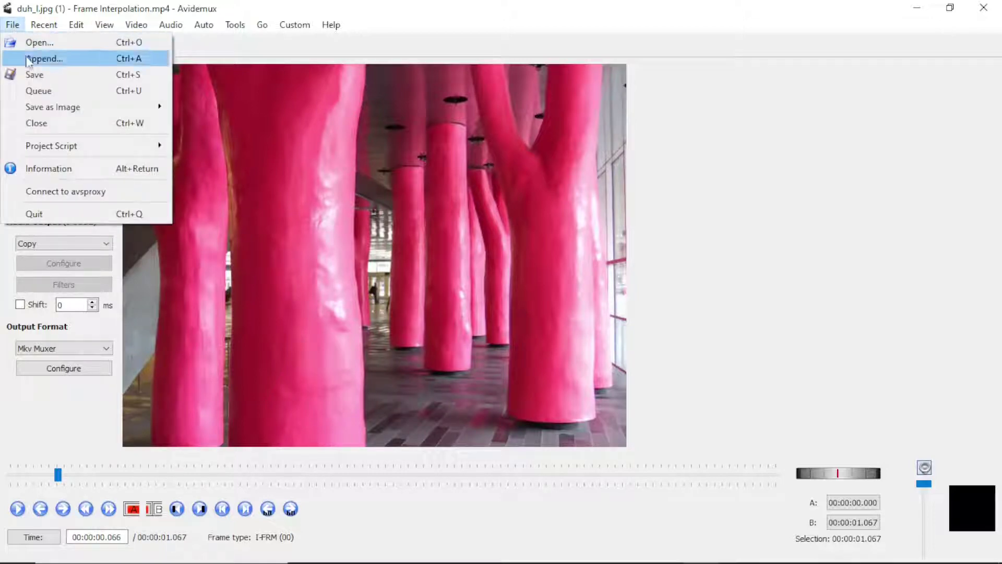
mouse_move(105, 108)
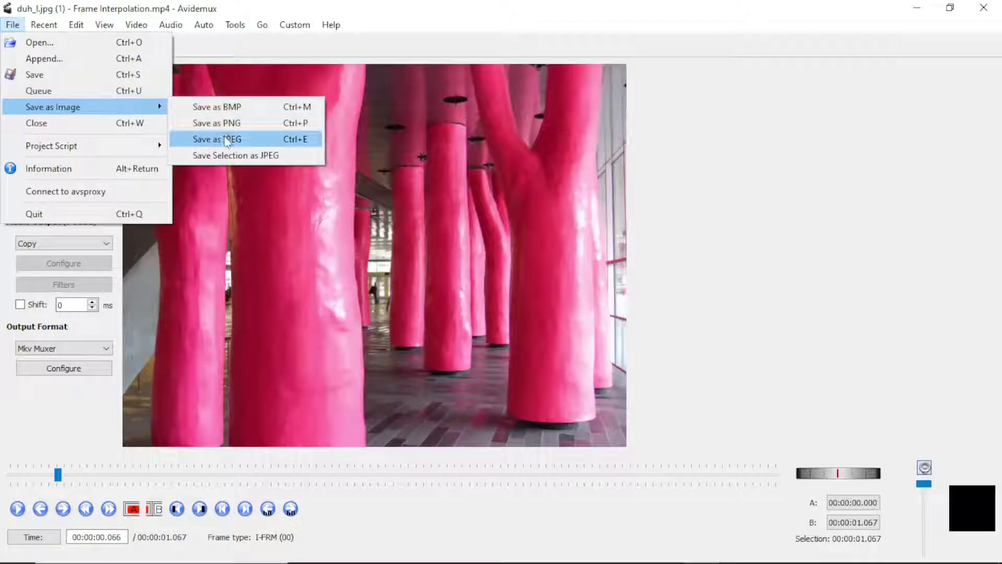
click(226, 139)
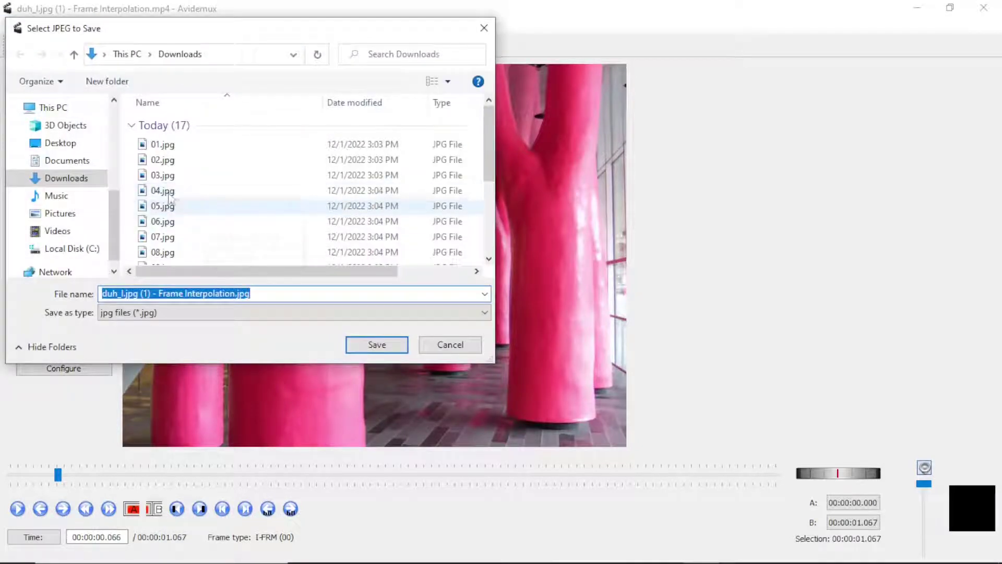
click(161, 147)
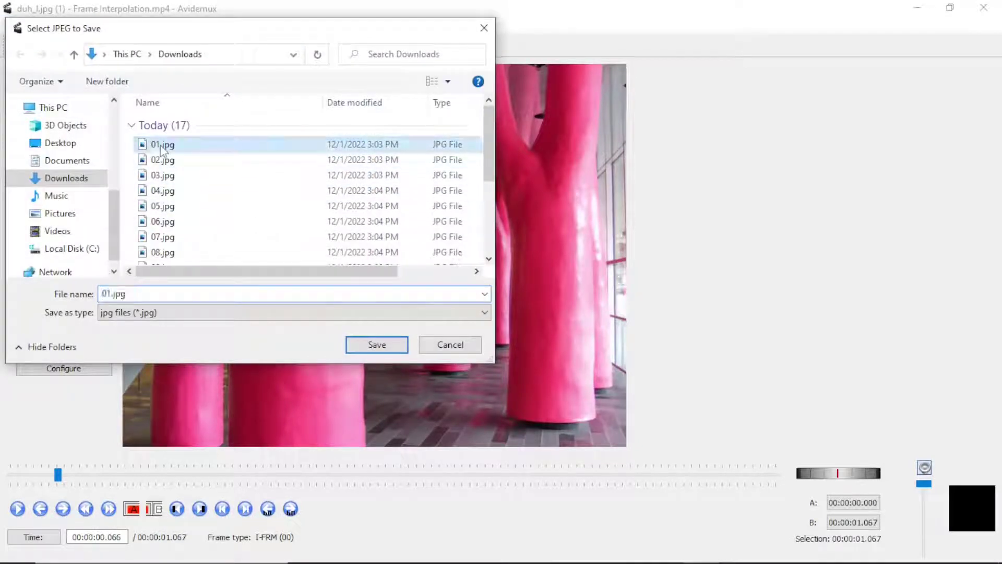
click(449, 343)
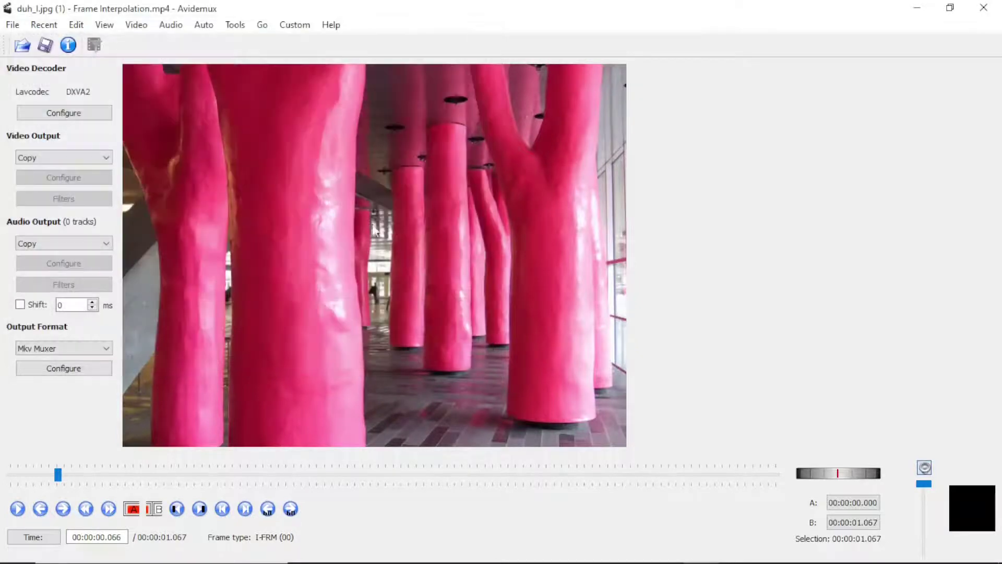
Step: Step forward to frame 00:00:00.133 and review the numbered JPEG files in the dialog for saving the frame as JPEG
key(Right)
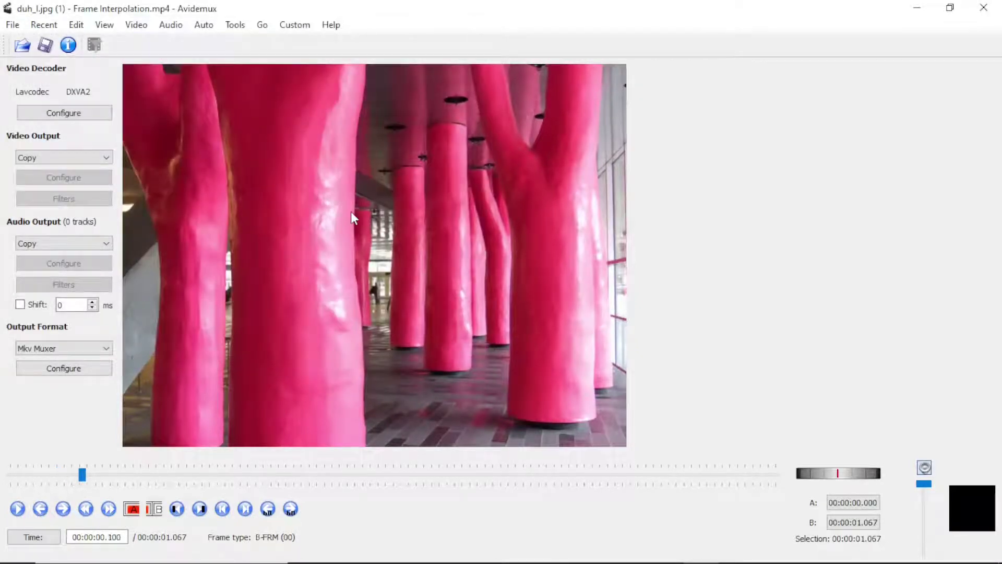
key(Right)
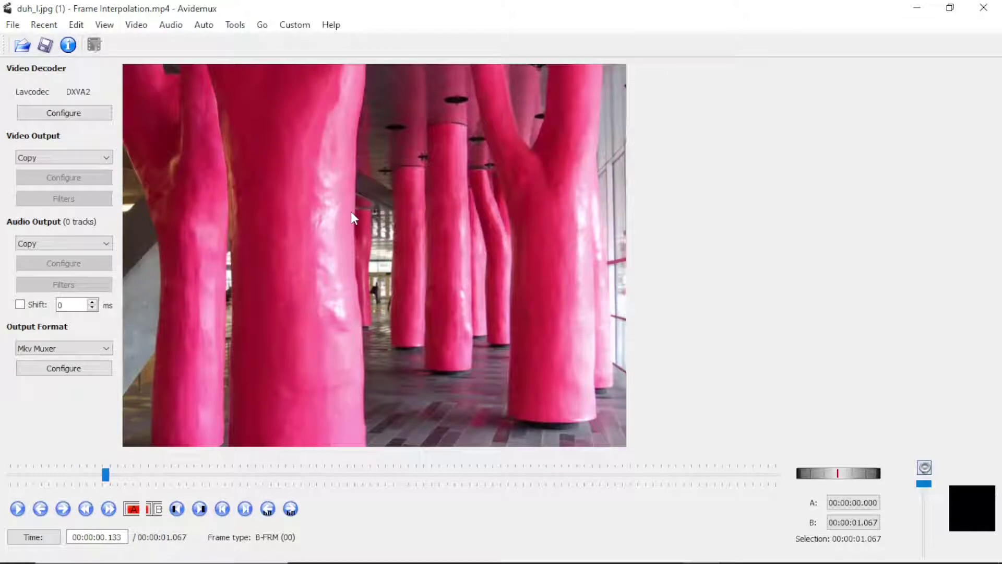
key(ctrl+e)
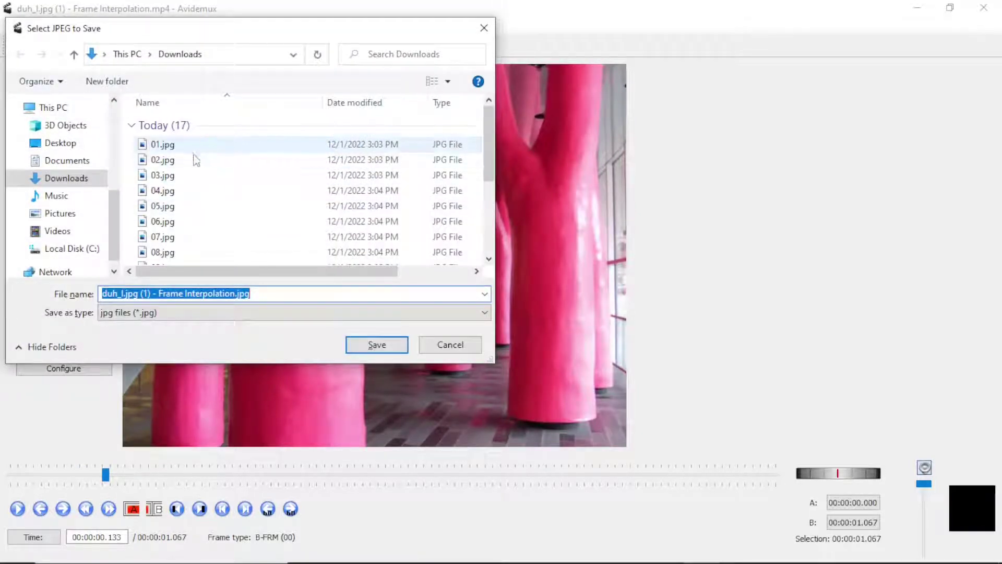
click(175, 162)
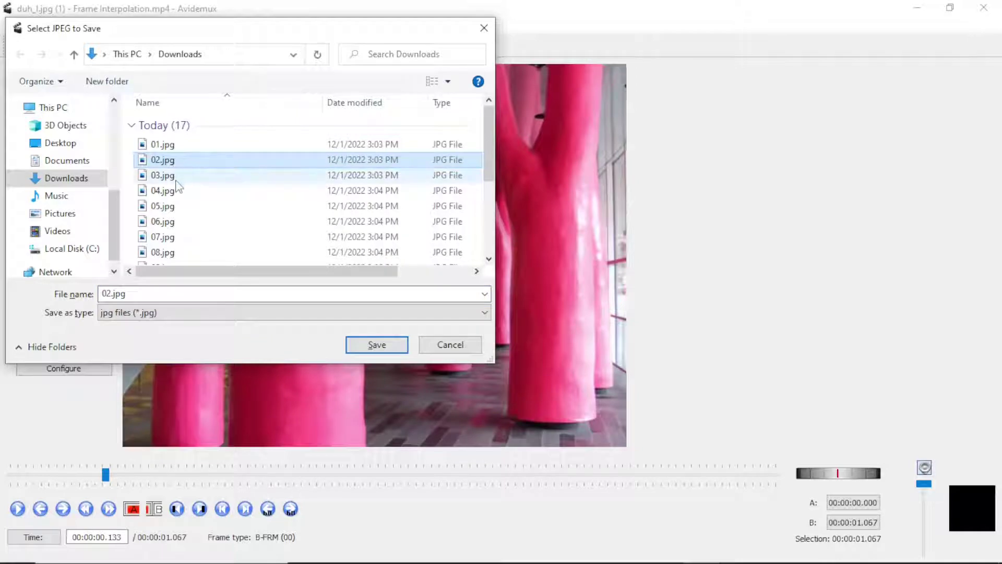
drag(490, 137, 497, 195)
click(172, 230)
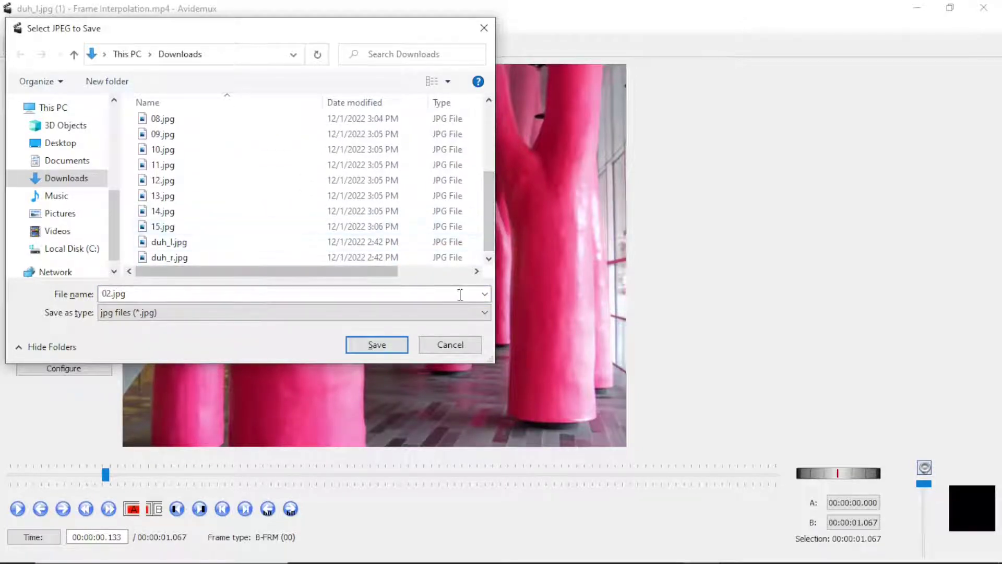
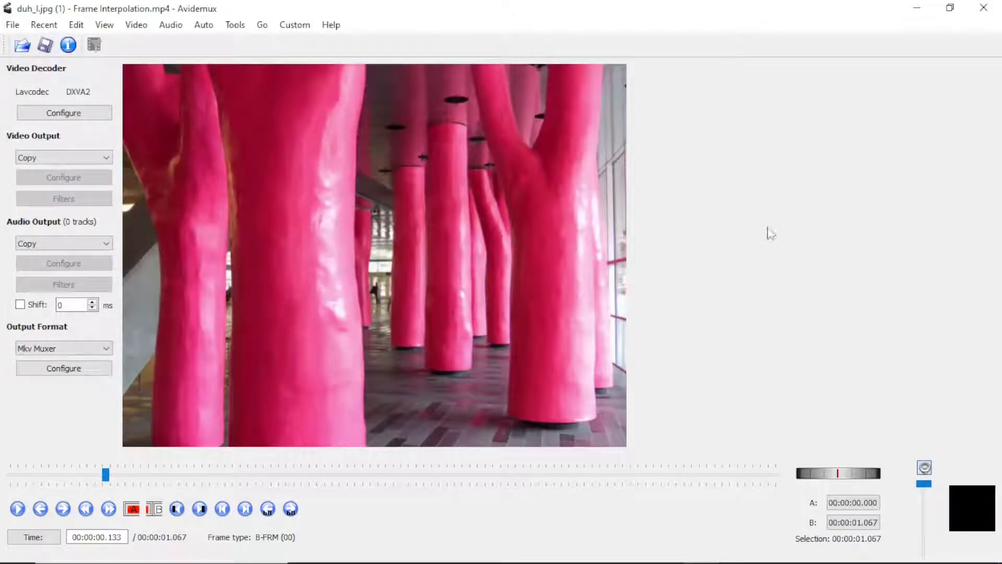
Step: Step forward frame by frame through the interpolated clip to 00:00:00.333
key(Right)
key(Right)
key(Right)
key(Right)
key(Right)
key(Right)
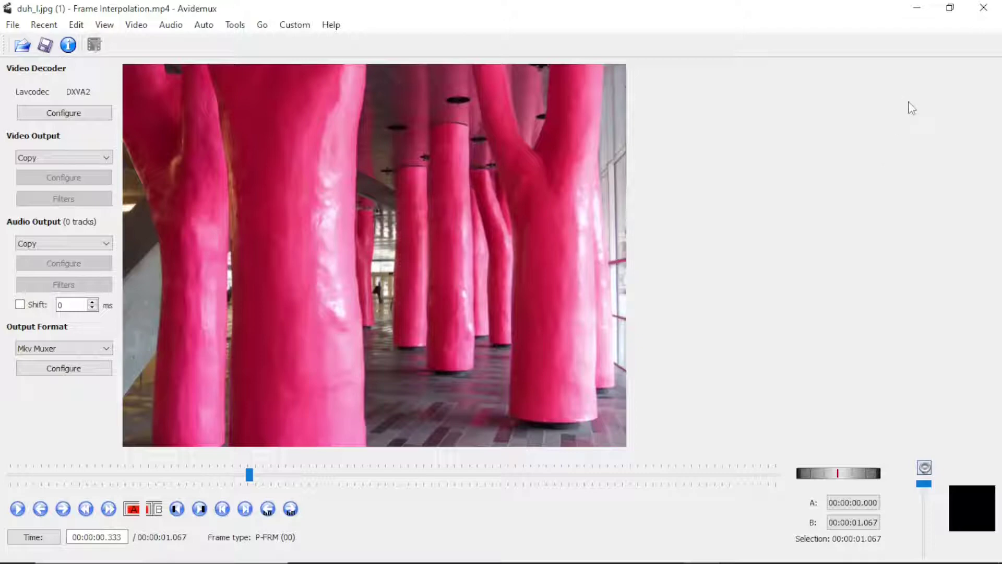
Step: Switch from Avidemux to Grape and start a new job without loading a job file
click(917, 10)
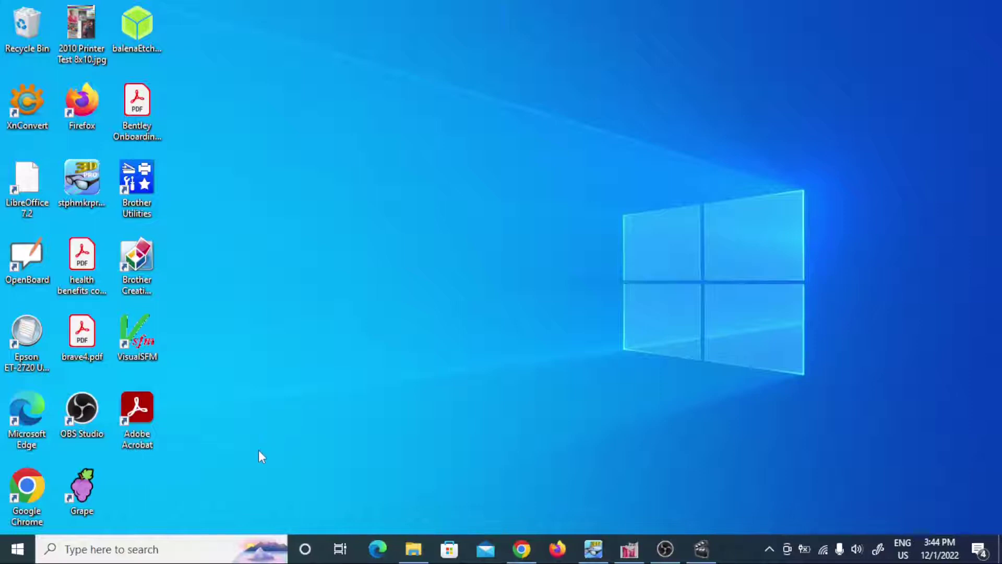
double_click(85, 487)
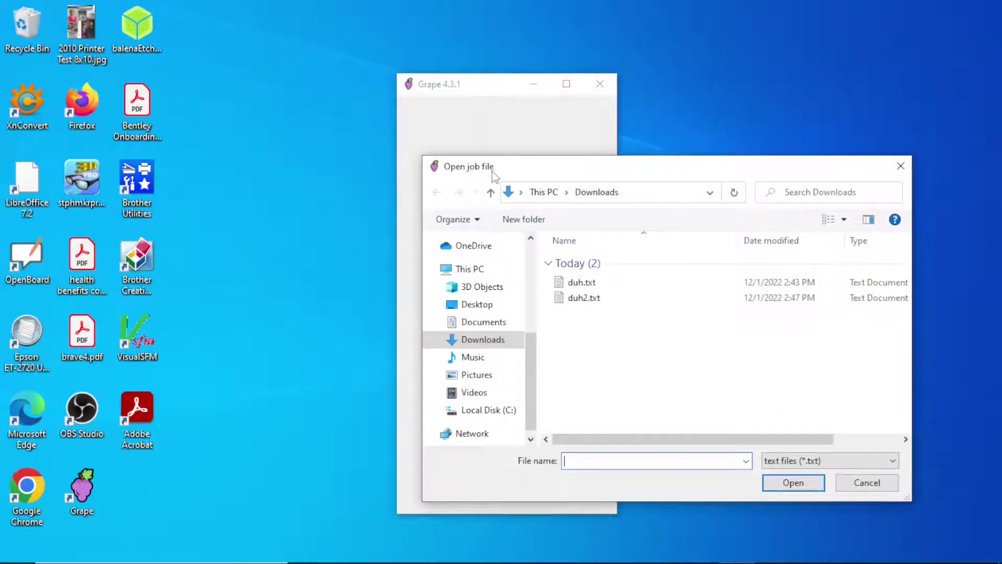
click(862, 483)
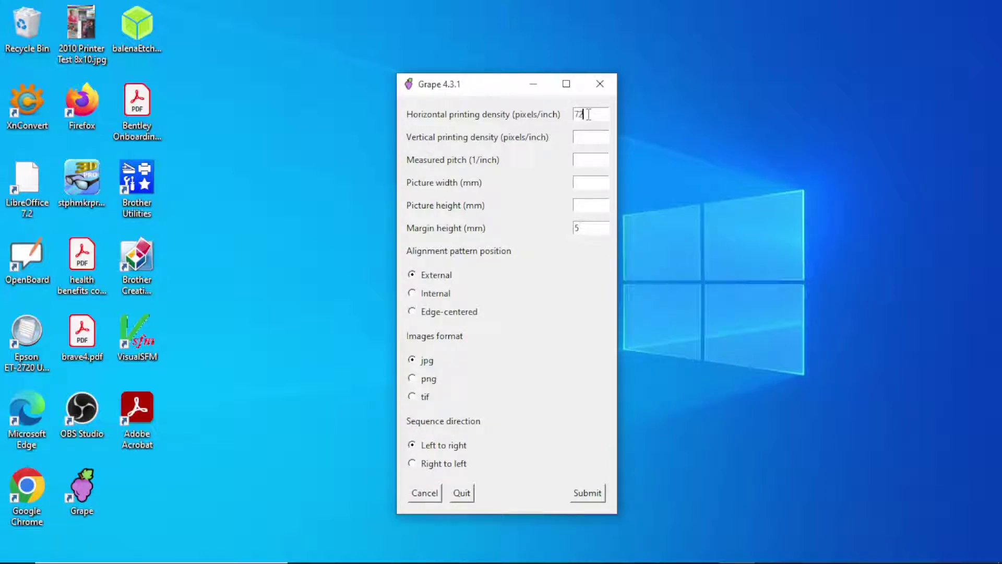
Step: Set both printing densities to 720 pixels/inch, the measured pitch to 60.12 and the picture to 150 × 100 mm, and submit without saving the job
click(582, 134)
text(720)
click(589, 161)
text(150)
click(588, 206)
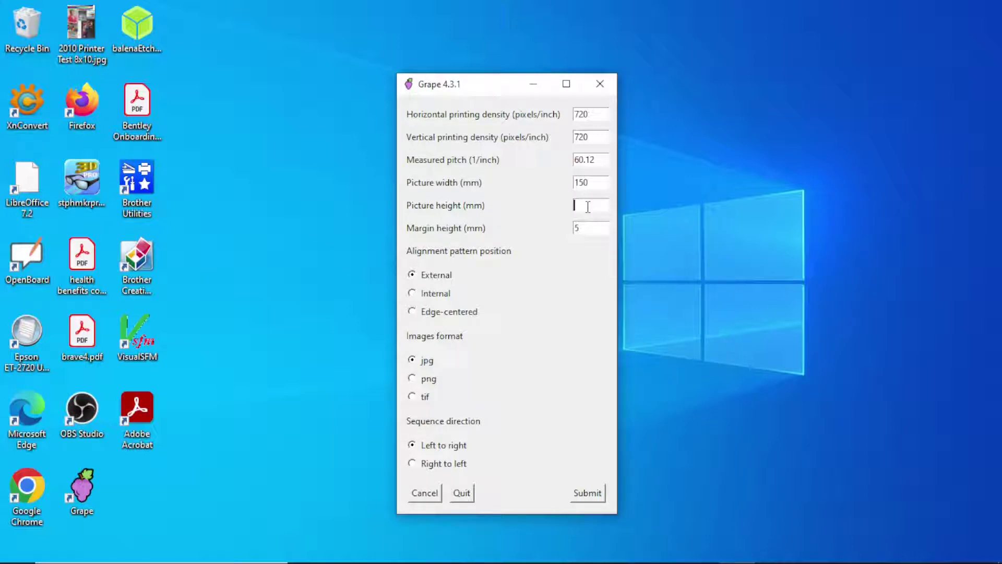
text(100)
click(593, 495)
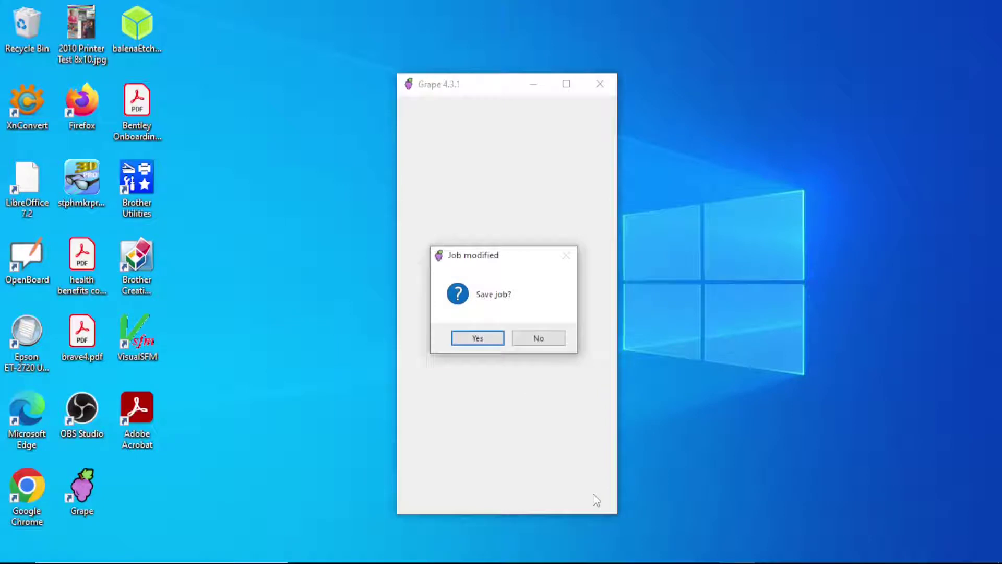
click(547, 340)
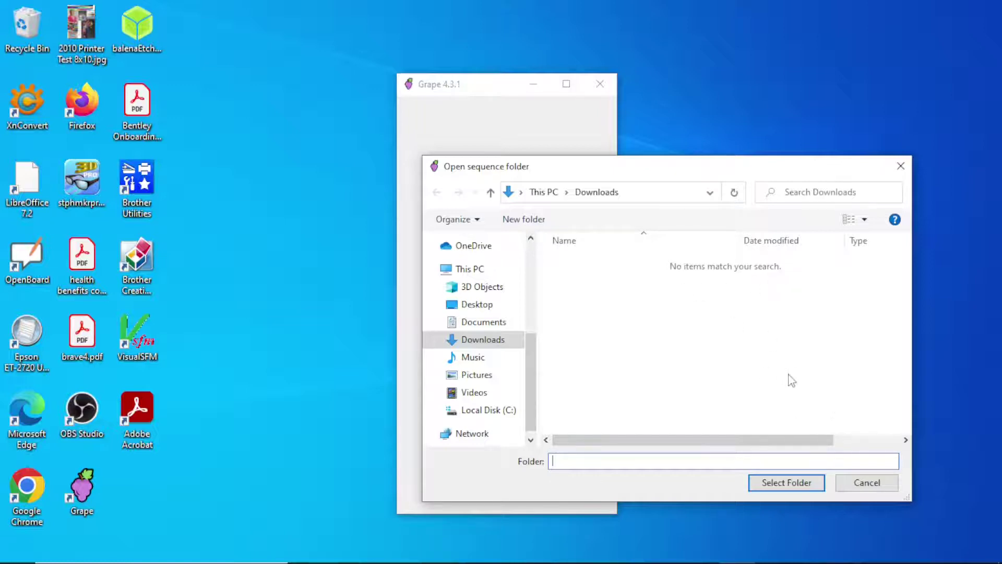
Step: Examine the numbered JPEG frames in the Downloads folder in File Explorer
mouse_move(486, 559)
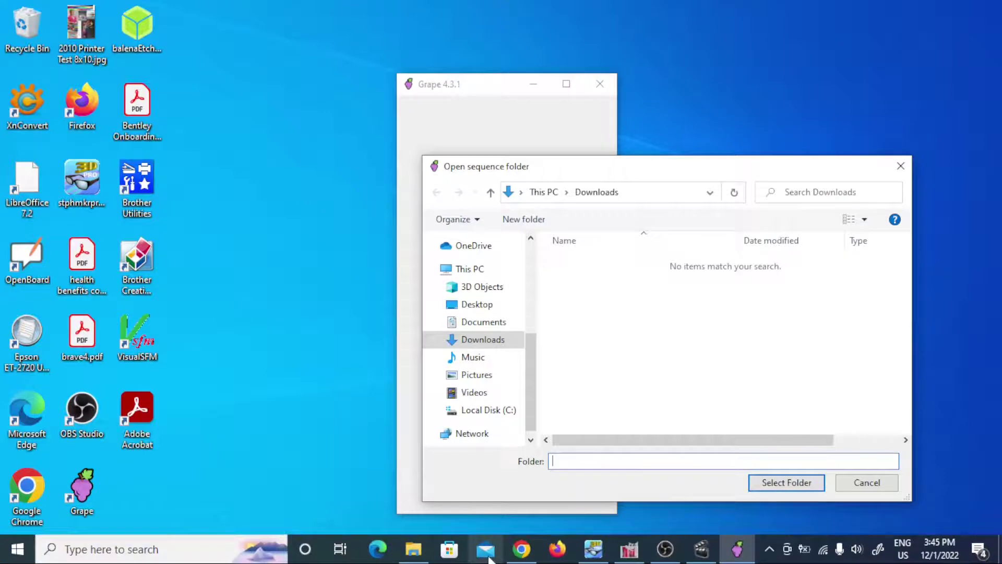
click(413, 553)
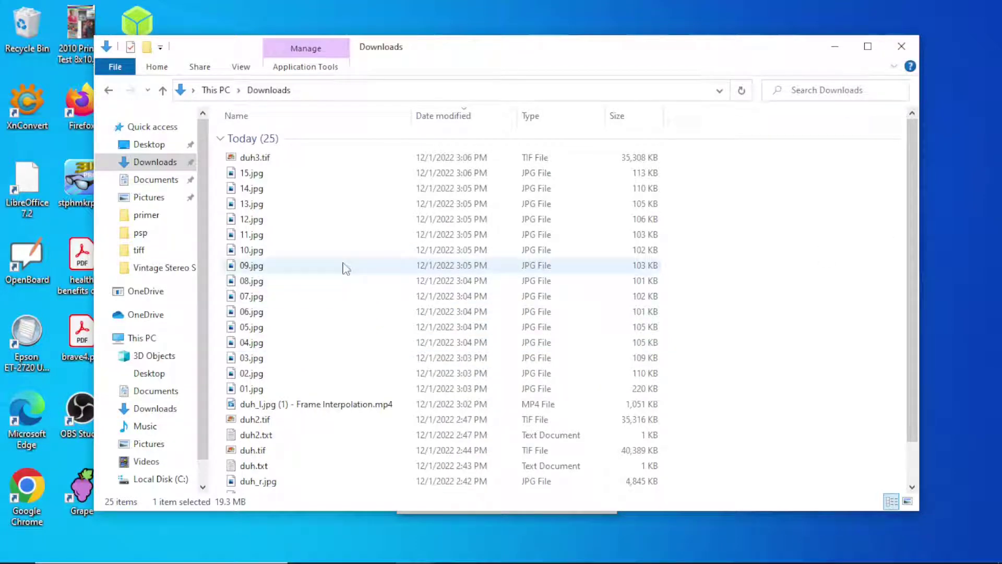
click(901, 48)
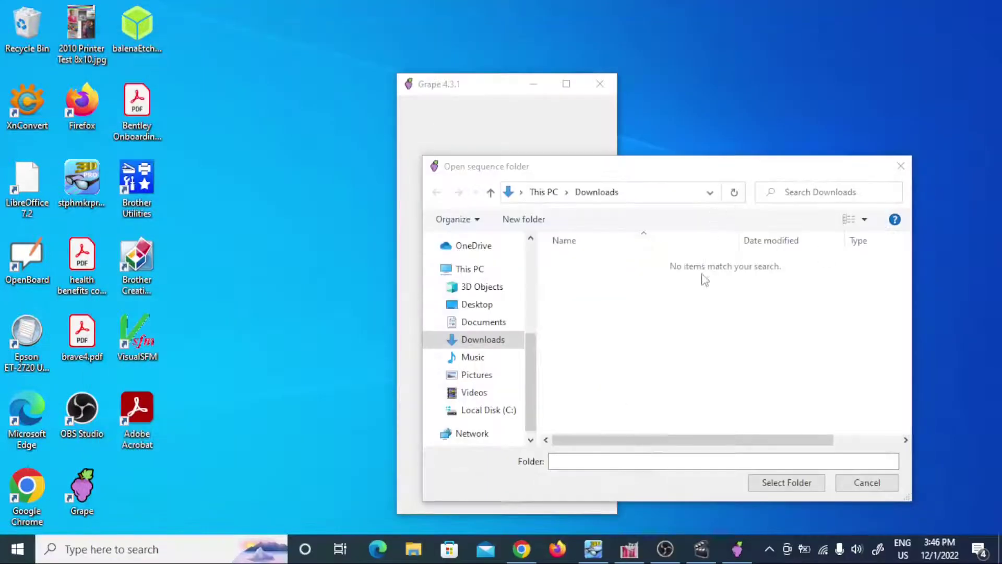
Step: Choose Downloads as the sequence folder, cancel saving the interlaced image and close Grape
click(787, 483)
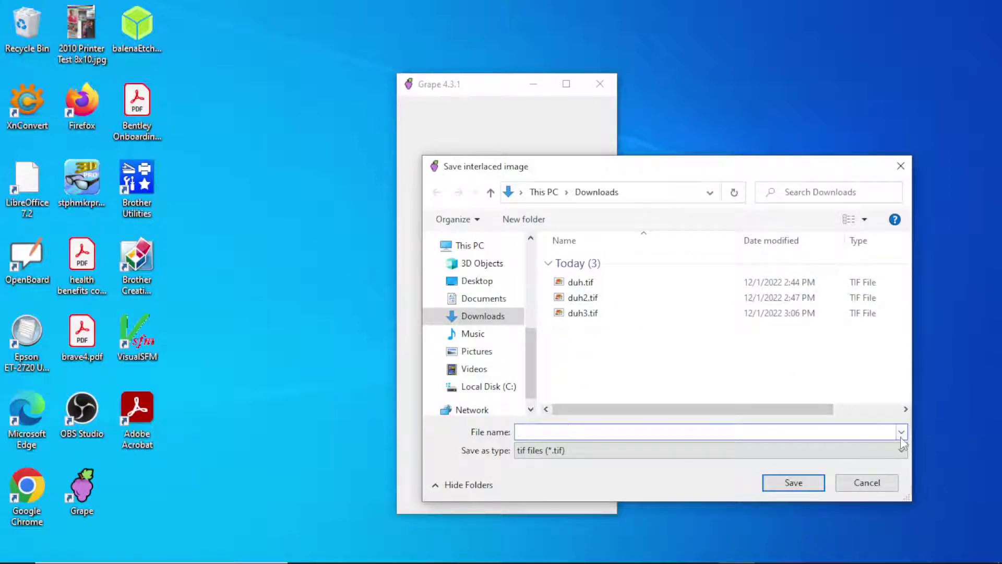
click(870, 481)
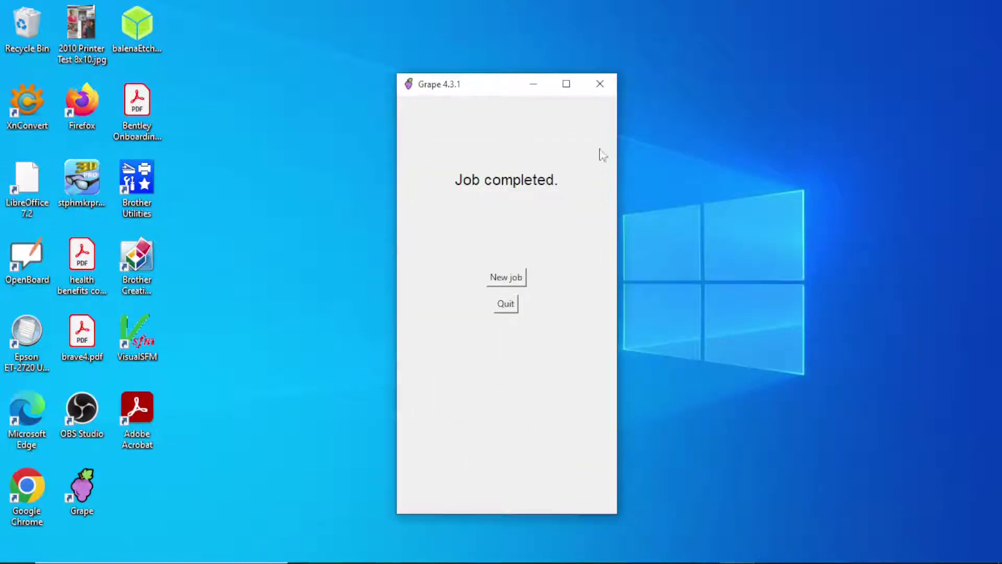
click(600, 83)
Step: Switch to GIMP and compare the open interlaced images, ending on duh.tif
mouse_move(684, 562)
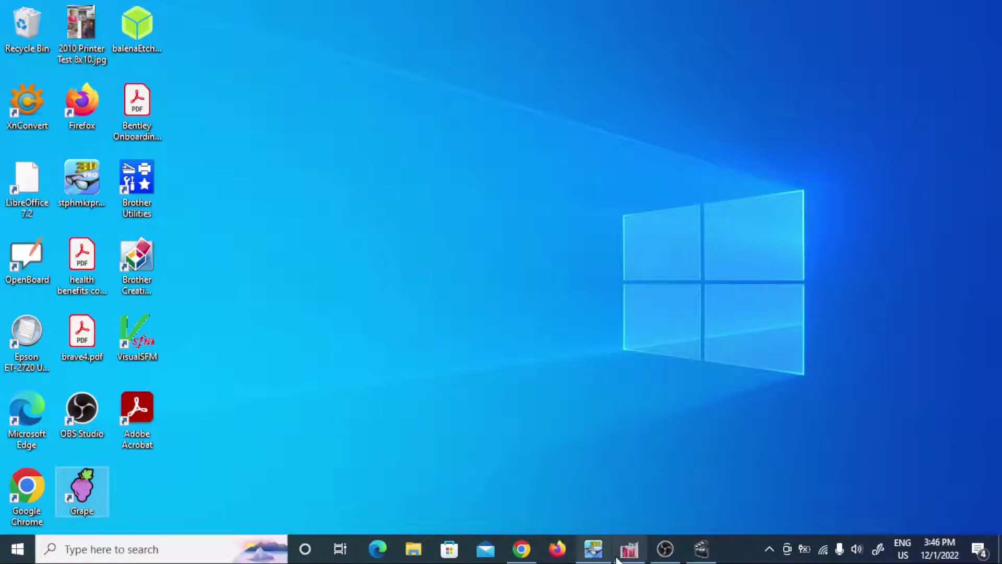
click(700, 548)
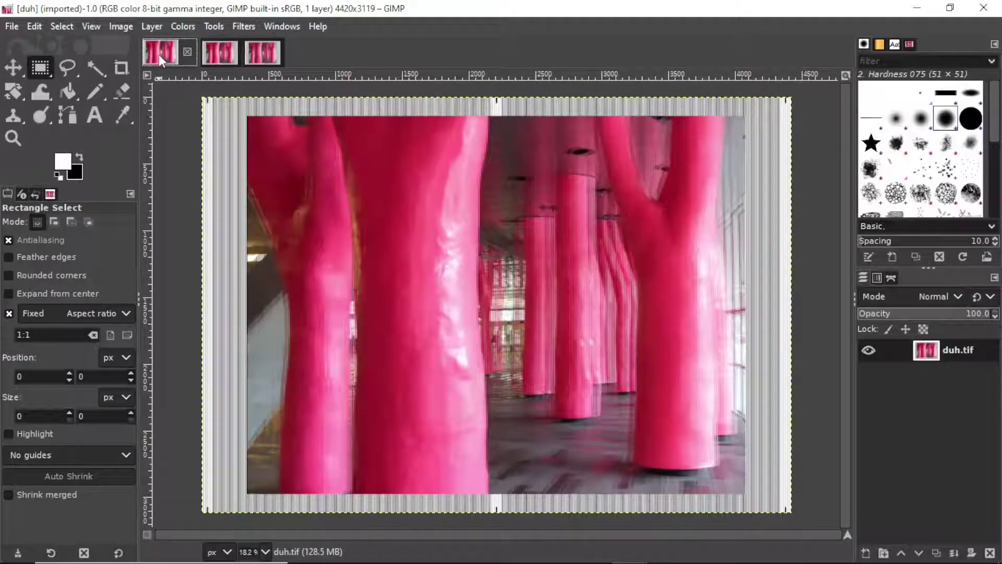
click(264, 58)
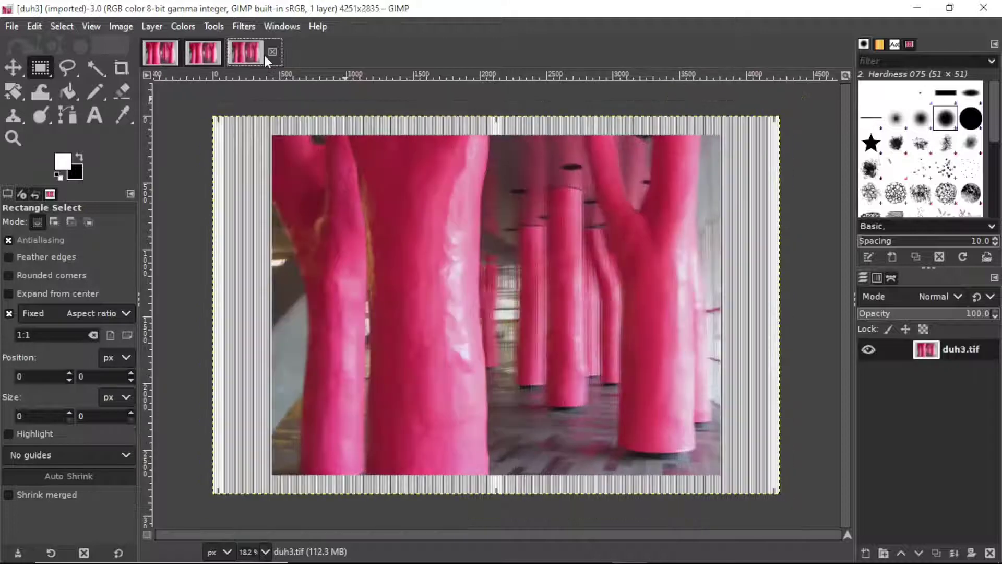
click(207, 59)
click(162, 53)
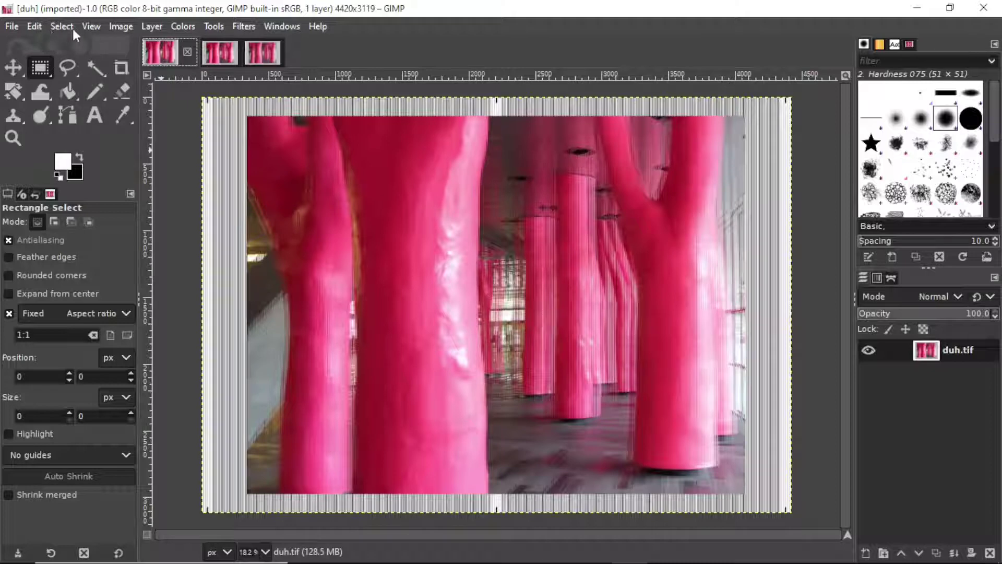
Step: Open the print size settings of duh.tif and show its dimensions in millimetres
click(119, 27)
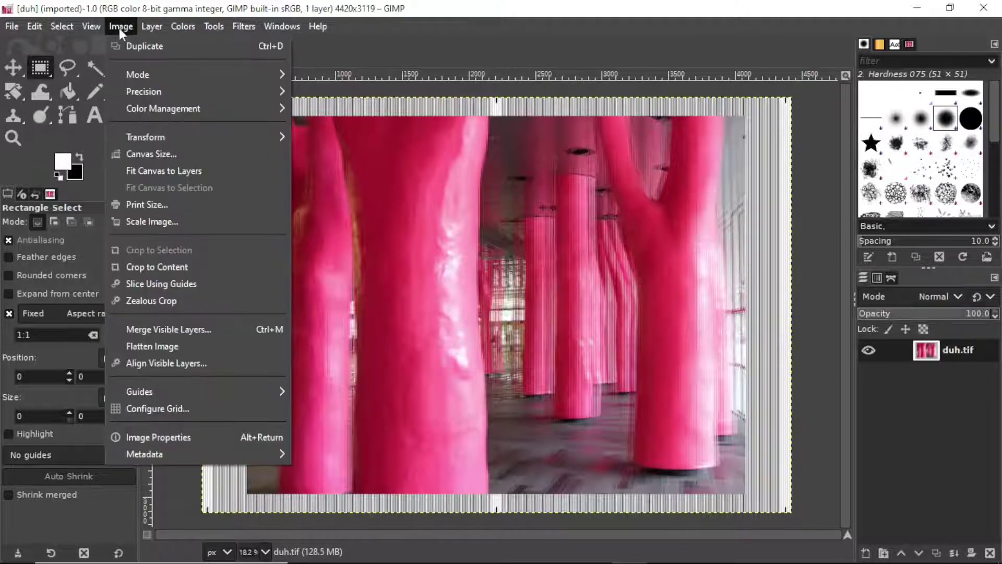
click(144, 205)
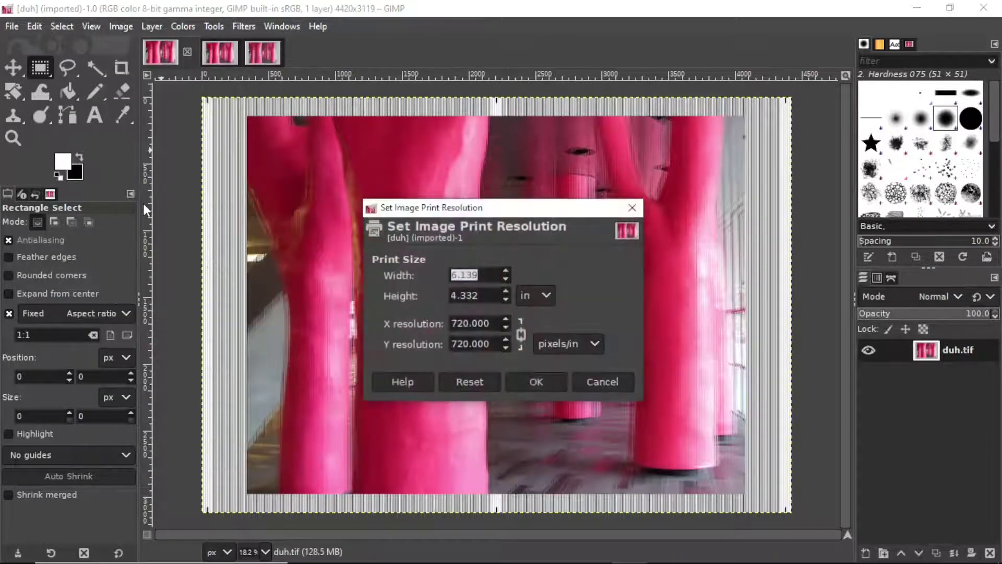
click(547, 300)
click(548, 331)
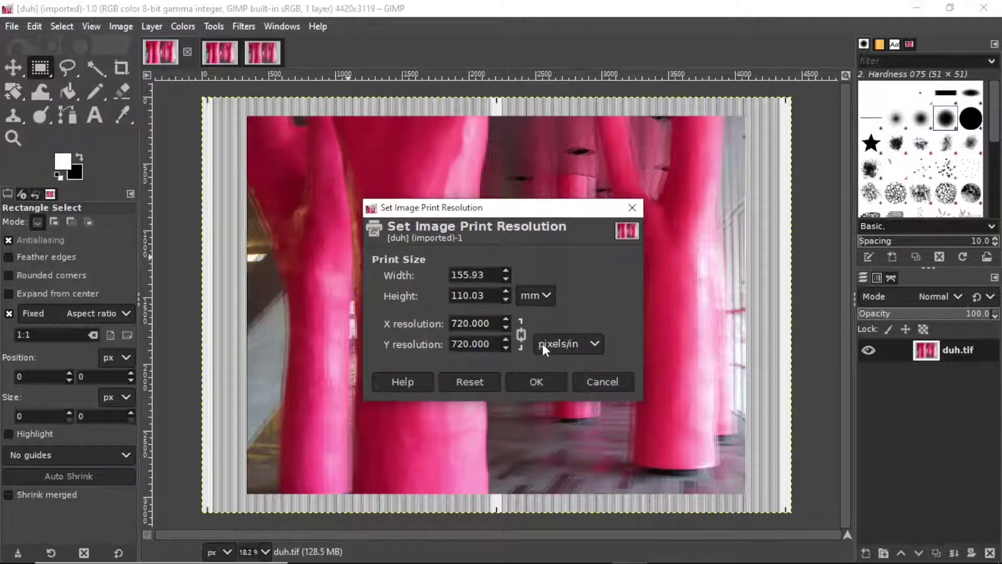
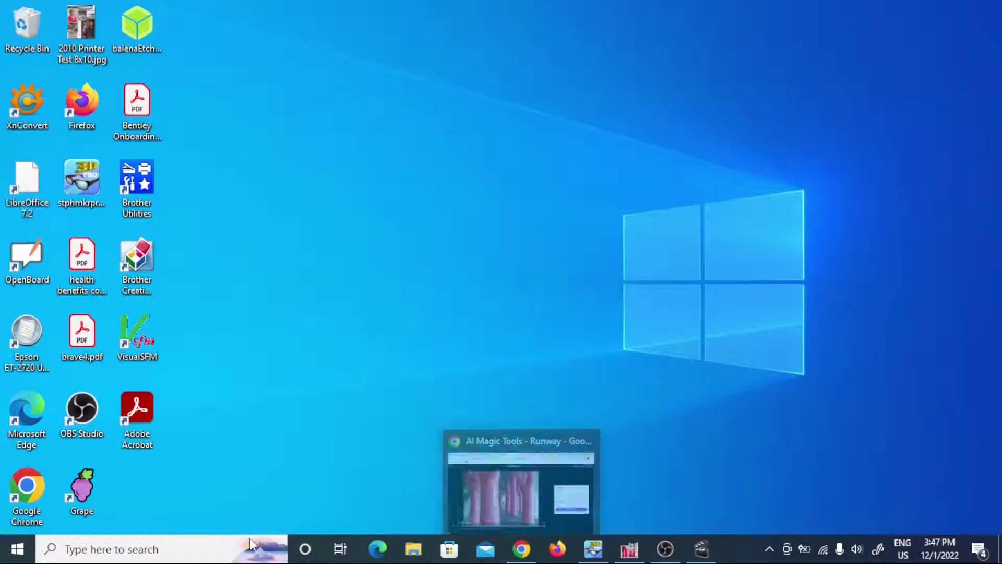
Step: Launch Grape again from the desktop and dismiss the job file selection
double_click(78, 494)
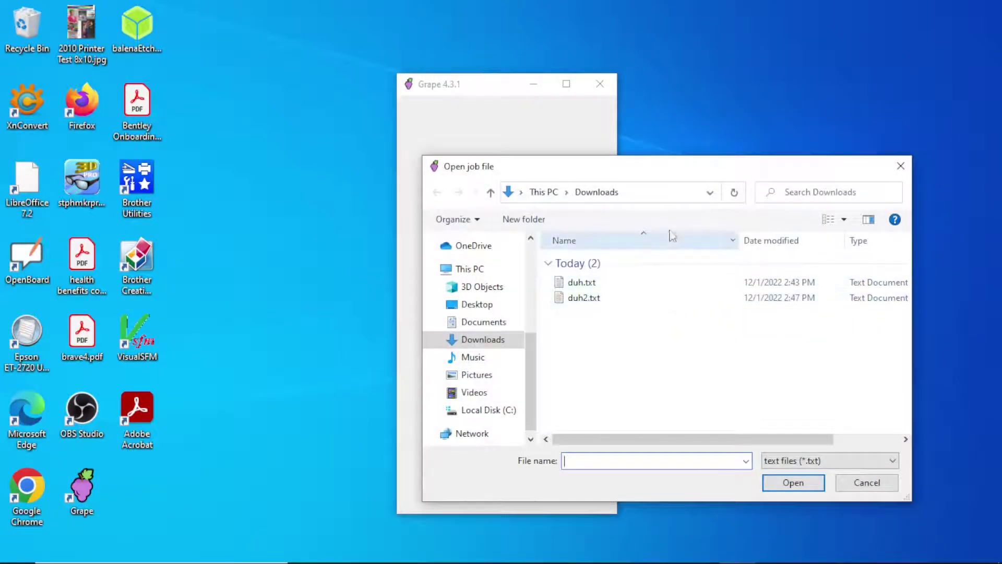
drag(661, 167, 712, 244)
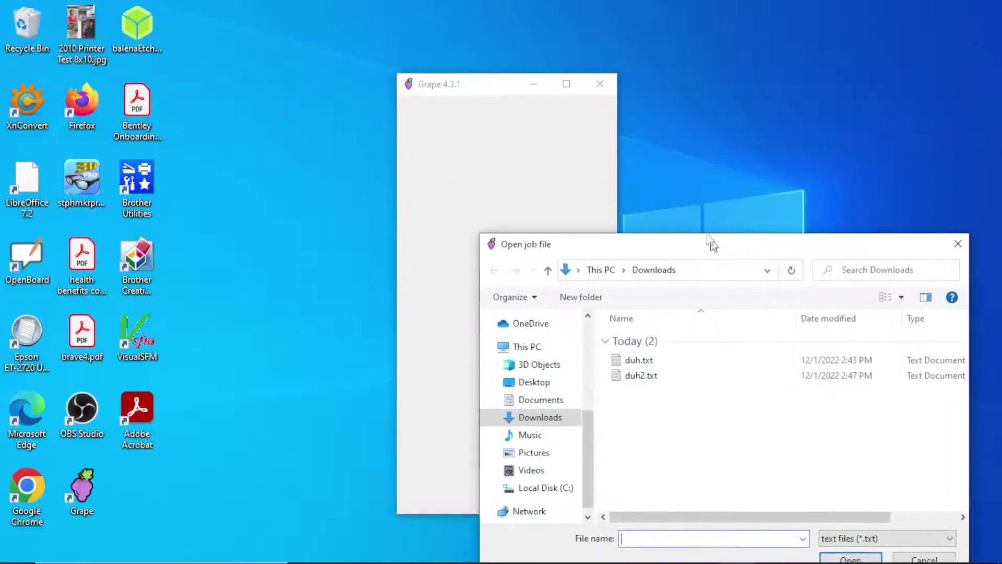
click(870, 475)
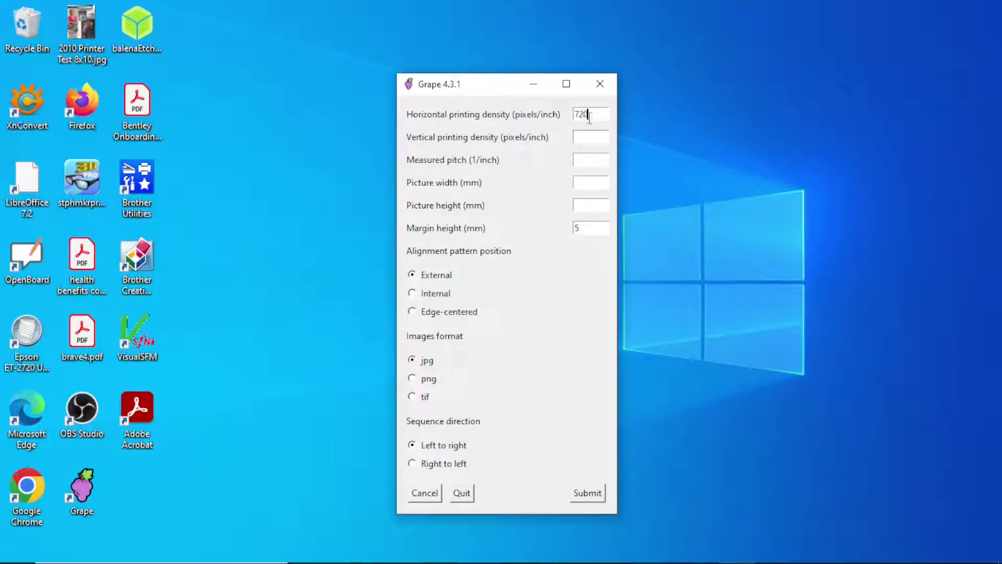
Step: Set both densities to 720, pitch to 60.12, picture size to 150 × 100 mm and alignment pattern to Internal, and submit without saving the job
click(585, 137)
text(720)
click(578, 158)
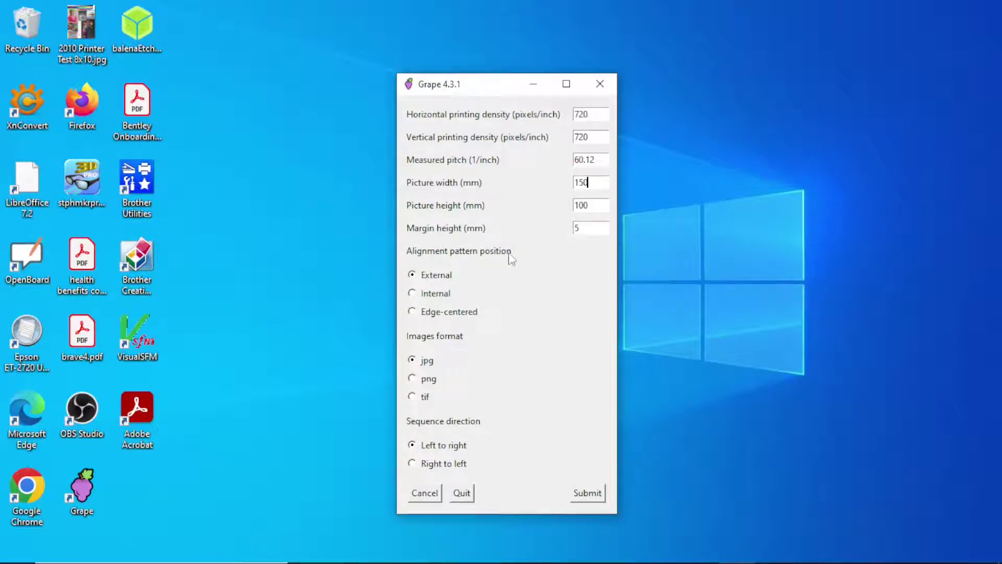
click(412, 295)
click(592, 497)
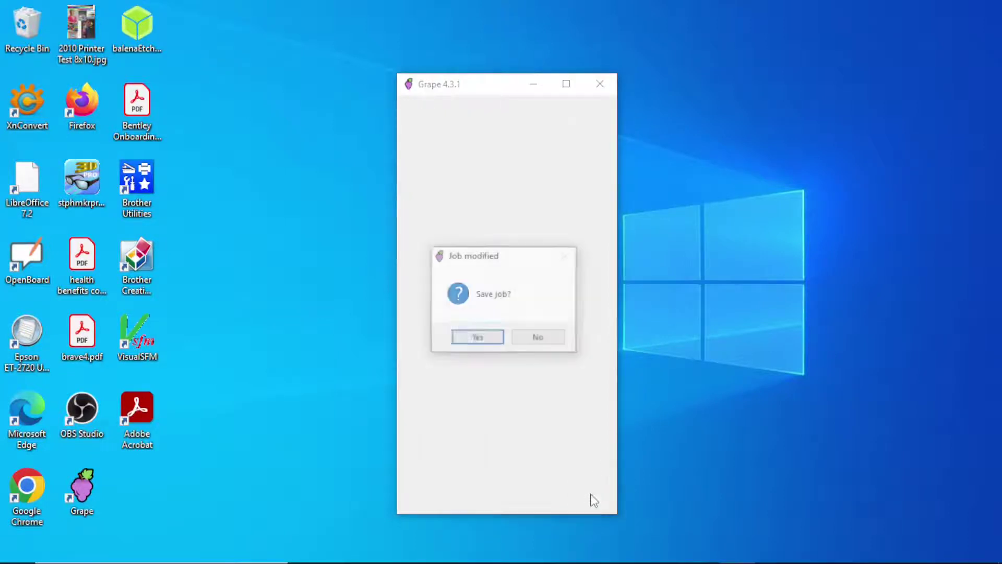
click(539, 339)
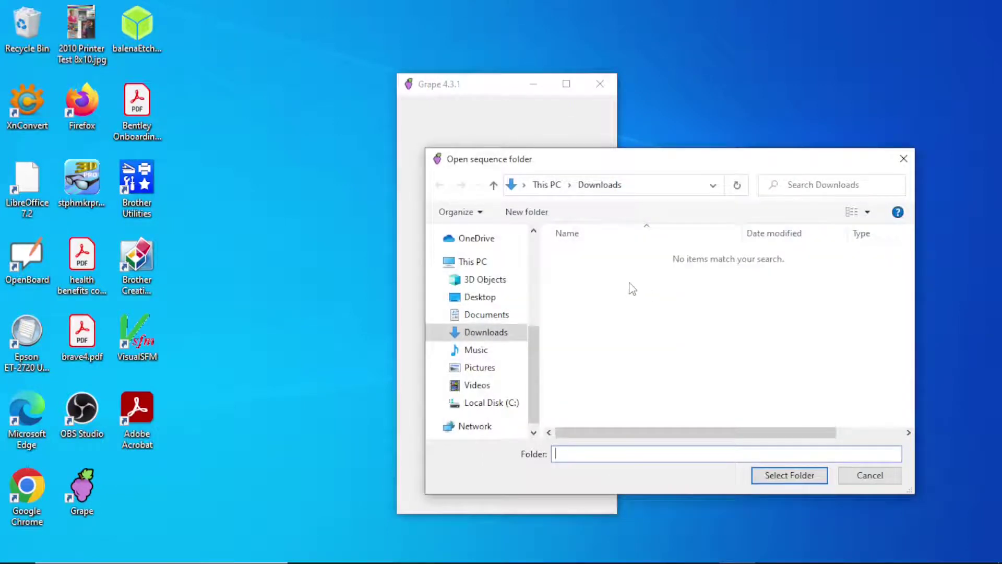
Step: Use Downloads as the sequence folder for the internal-alignment job, cancel saving the interlaced image and close Grape
click(786, 476)
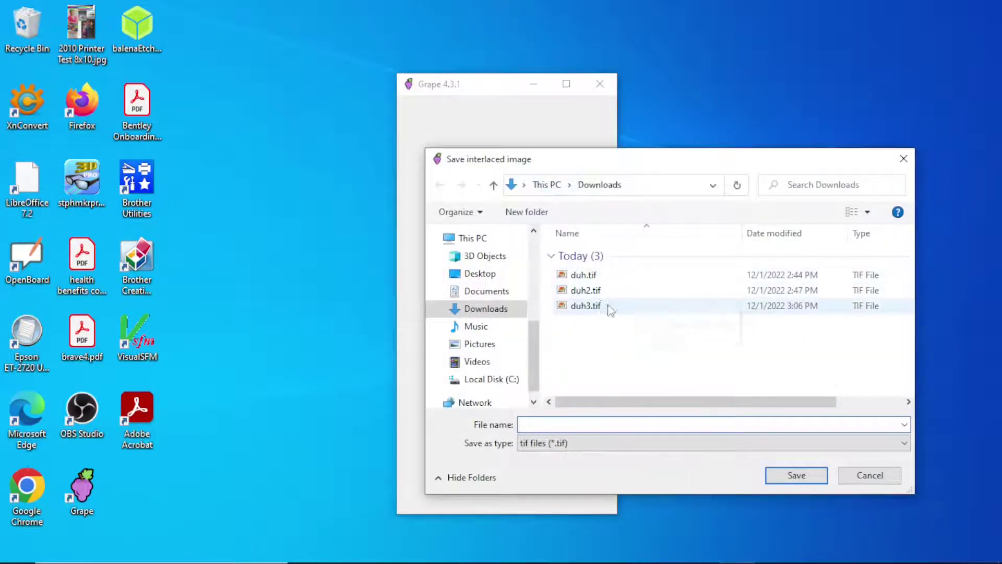
click(887, 479)
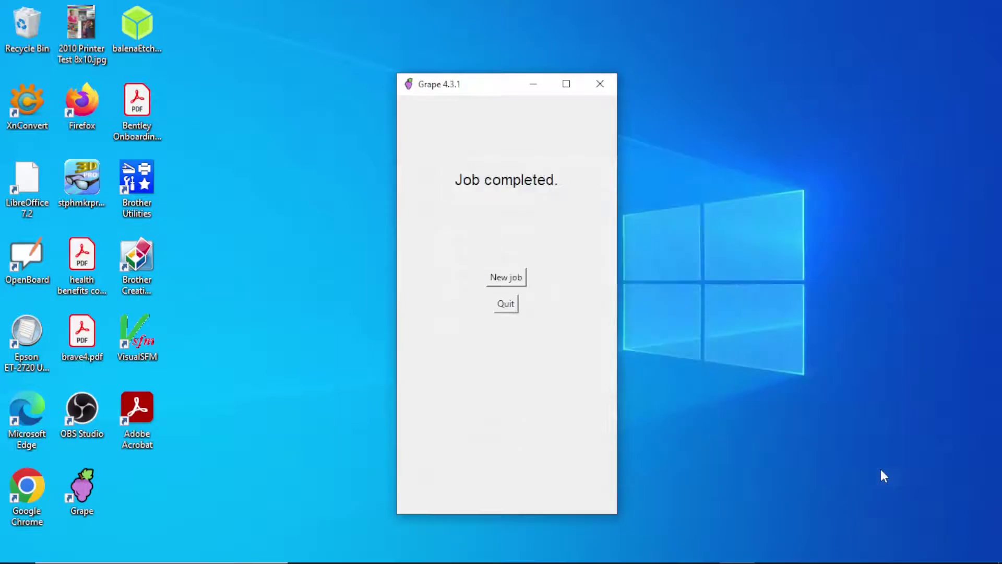
click(600, 84)
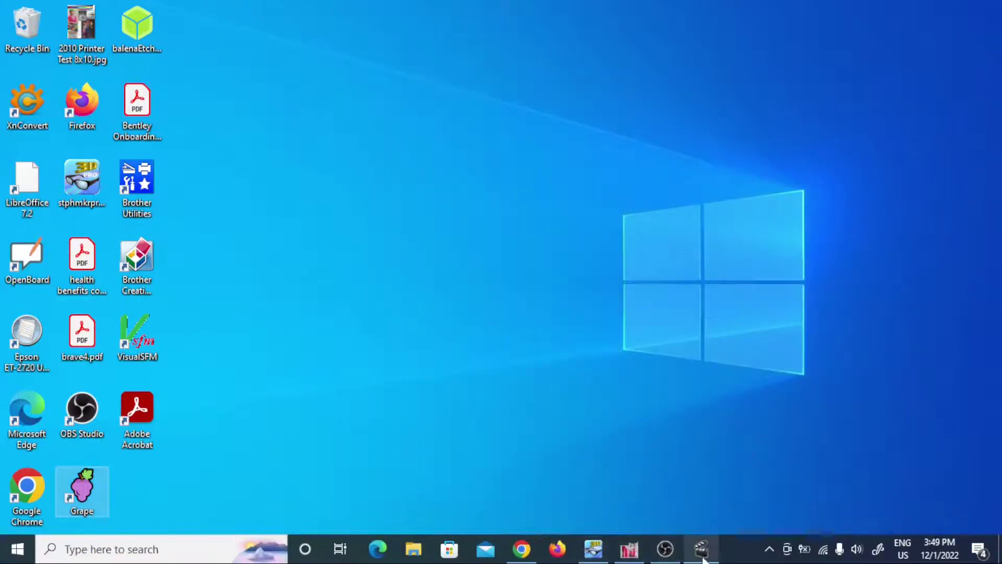
Step: Switch to GIMP, open the print size settings of duh3.tif, show its dimensions in millimetres and accept the dialog
click(701, 552)
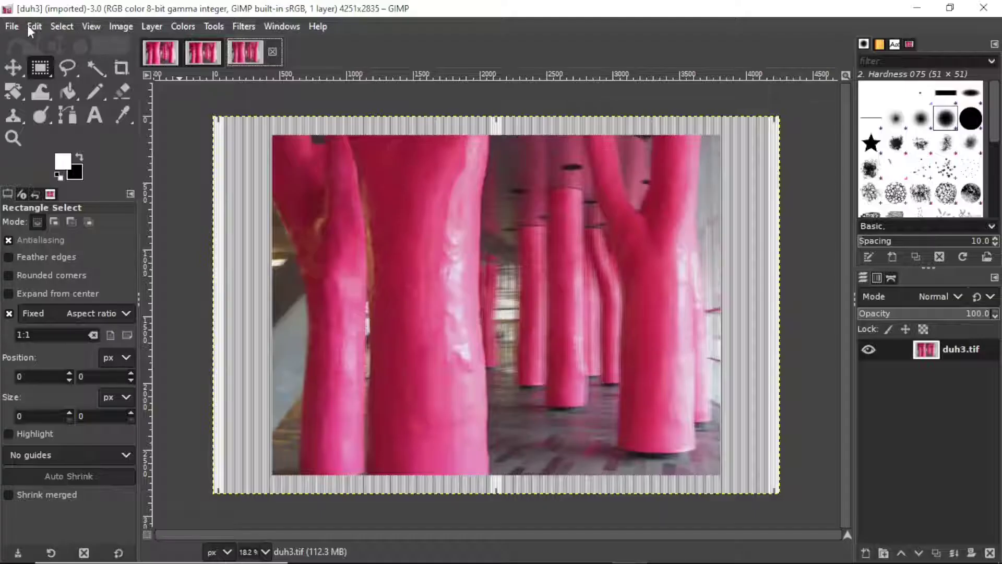
click(121, 26)
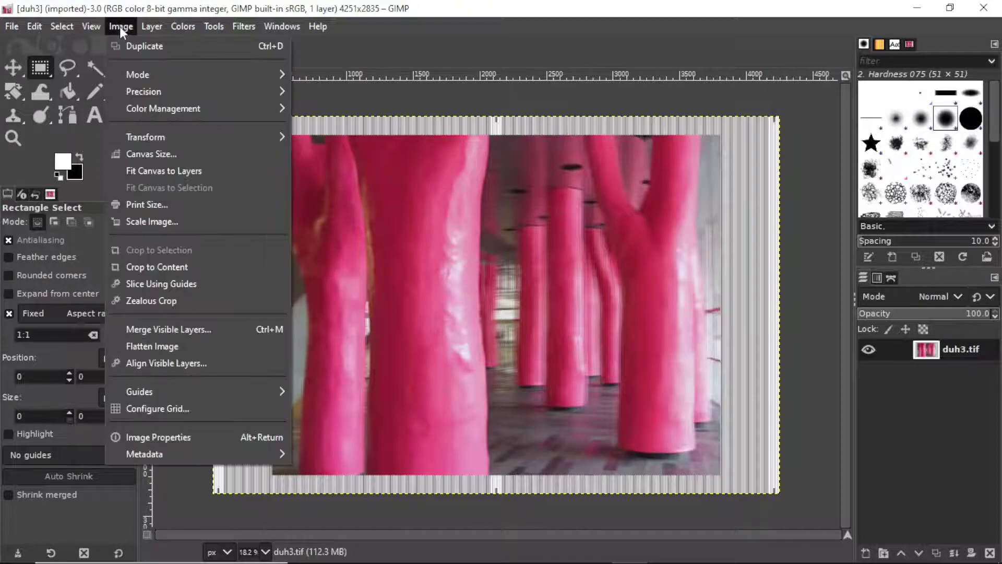
click(149, 205)
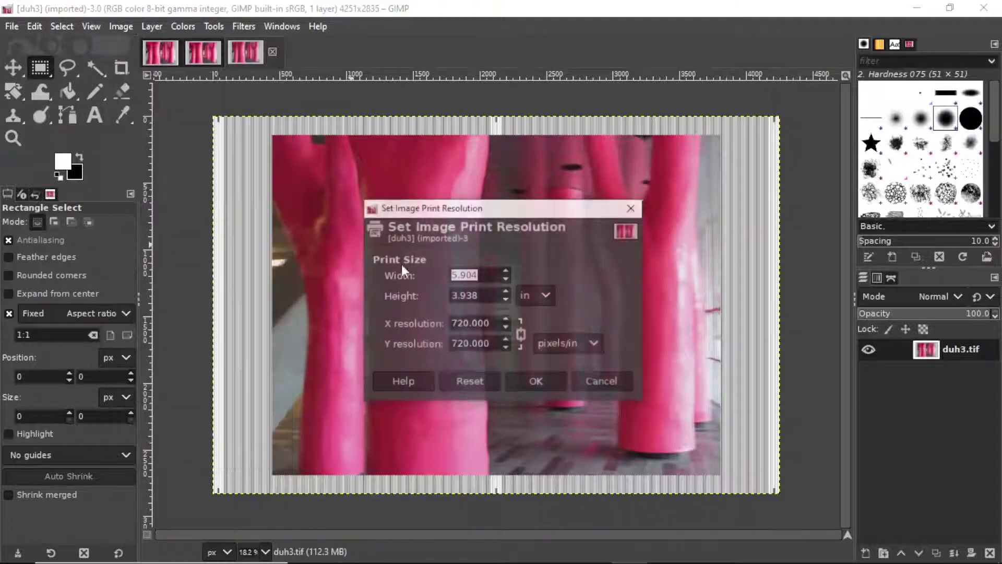
click(544, 295)
click(546, 329)
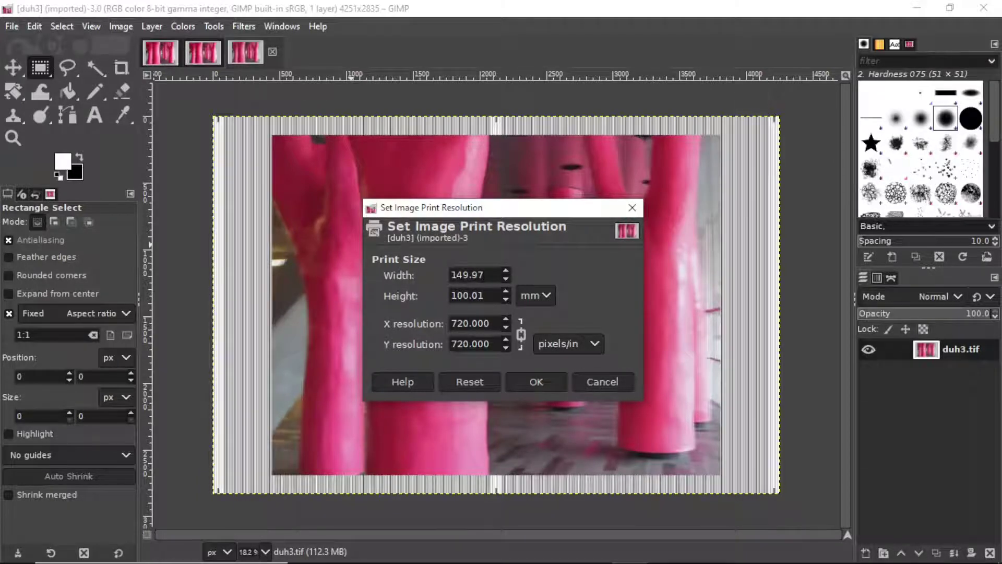
click(540, 384)
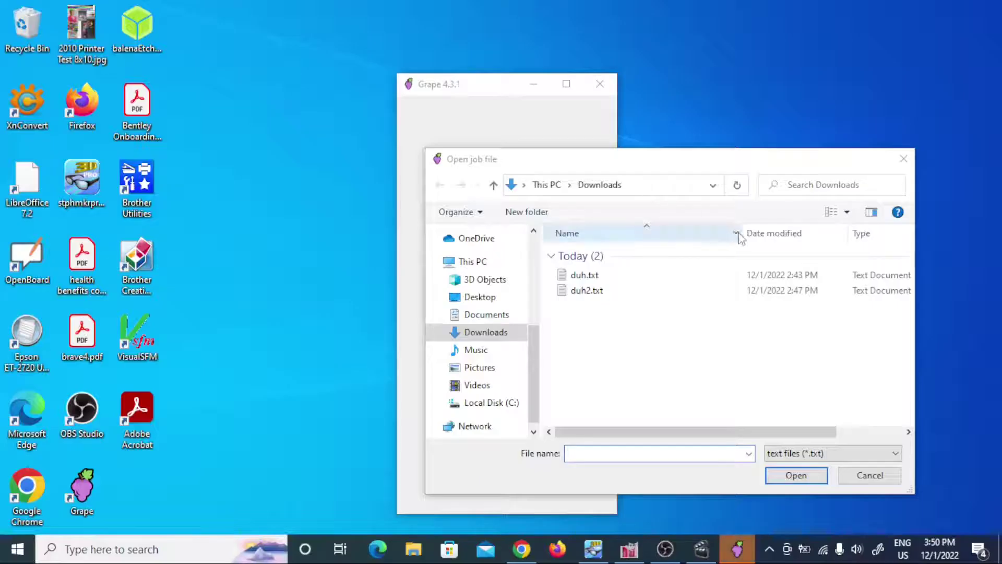
Step: Load the duh2.txt job file in Grape and set the alignment pattern position to External
click(594, 291)
click(797, 476)
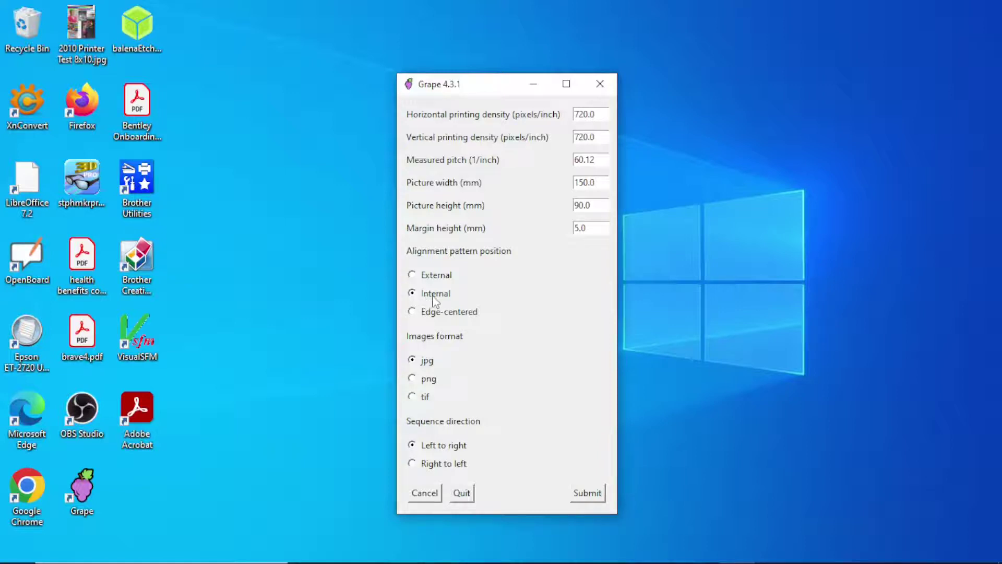
click(412, 276)
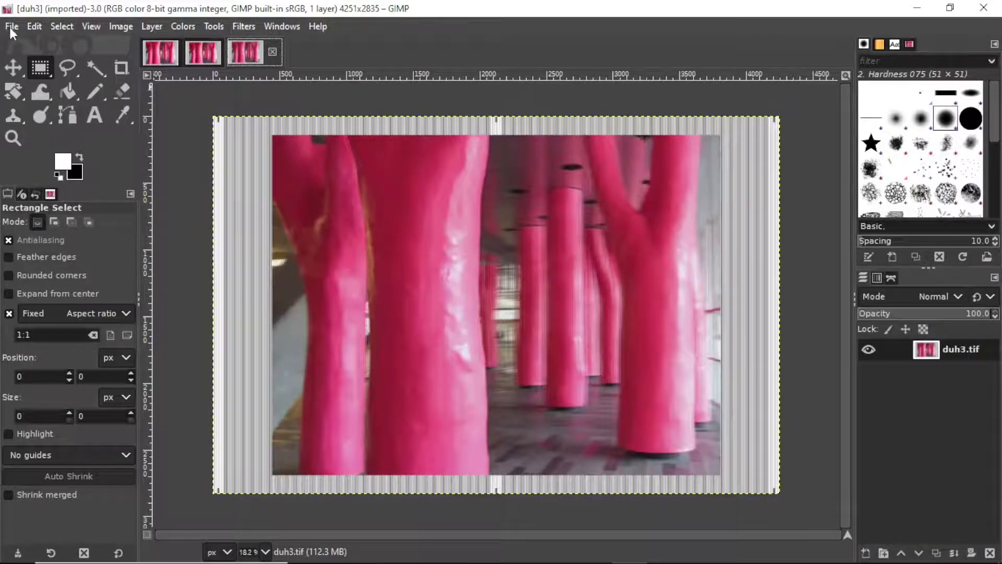
Step: Open the print setup for duh3.tif in GIMP, check its image settings and bring up the EPSON ET-2720 printing preferences
click(11, 27)
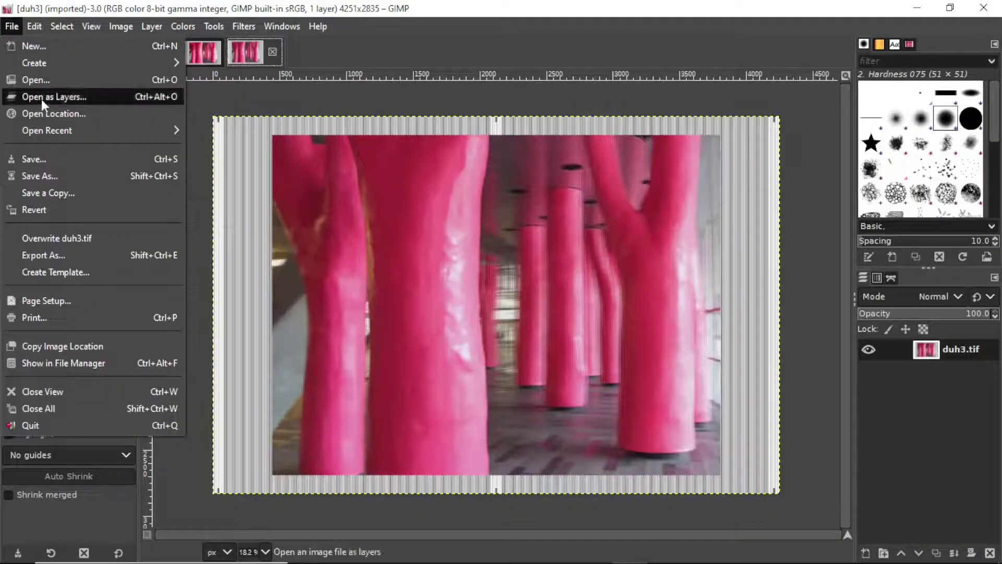
click(45, 320)
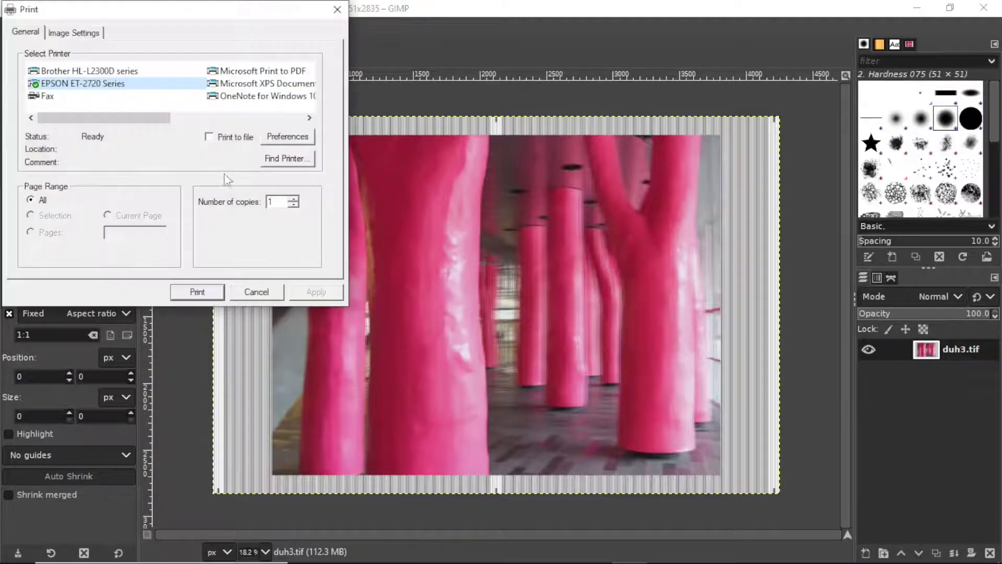
click(88, 34)
click(287, 138)
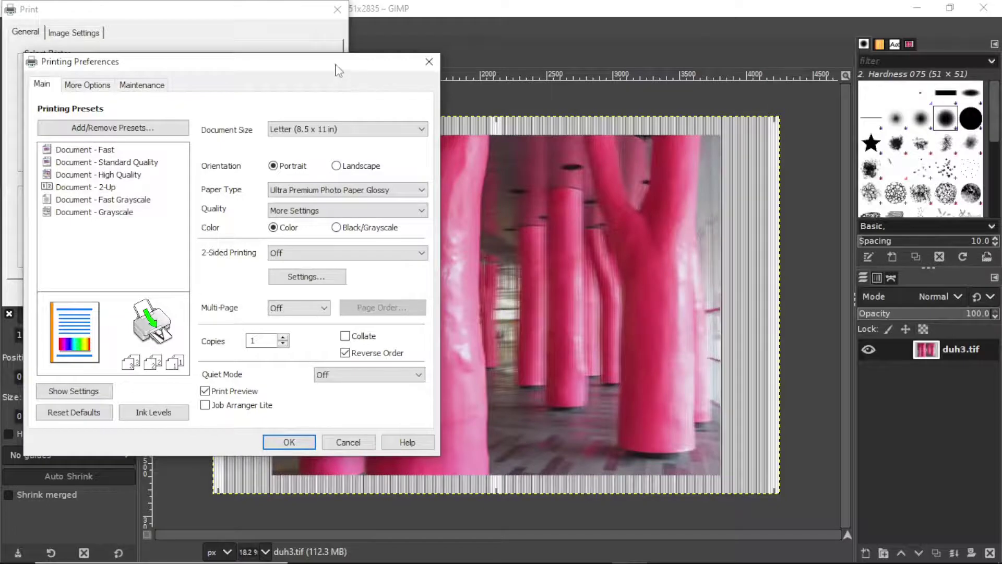
drag(342, 62, 425, 45)
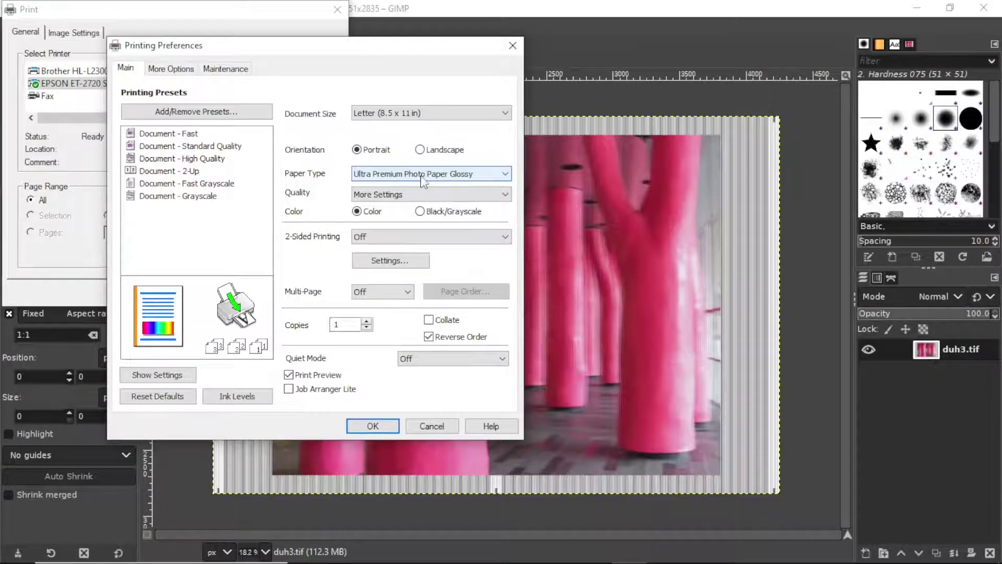
Step: Select Ultra Premium Photo Paper Glossy as the paper type, examine the speed and quality setting, and cancel the quality settings
click(498, 178)
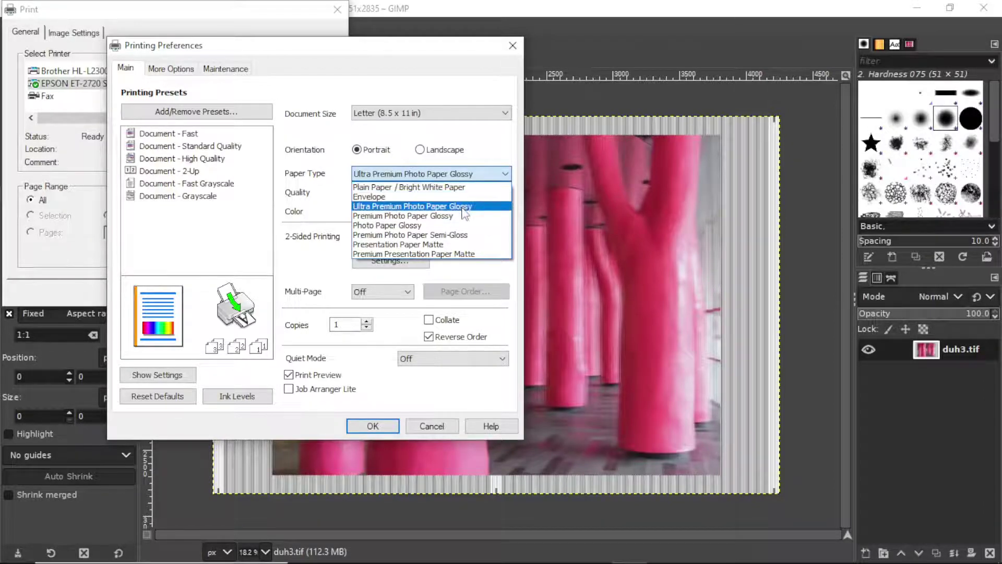
click(462, 207)
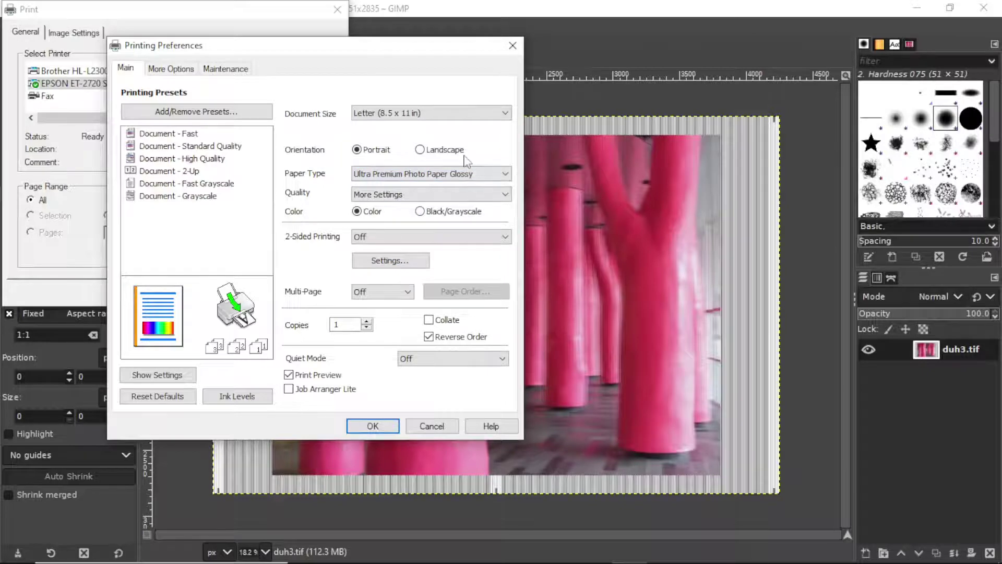
click(505, 202)
click(374, 219)
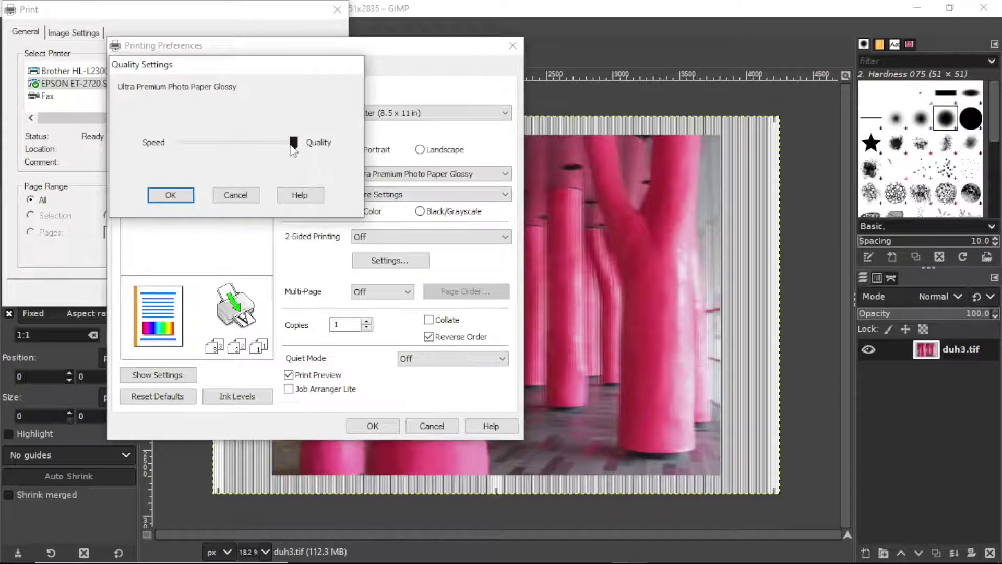
click(235, 196)
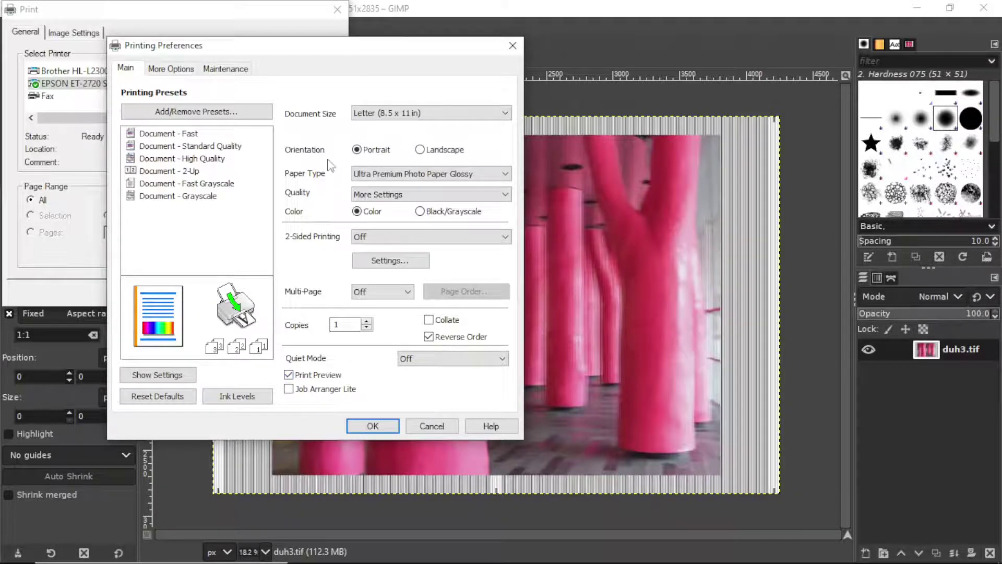
Step: Review the printer's scaling, color correction and additional options, cancel the preferences and close the print setup without printing
click(175, 73)
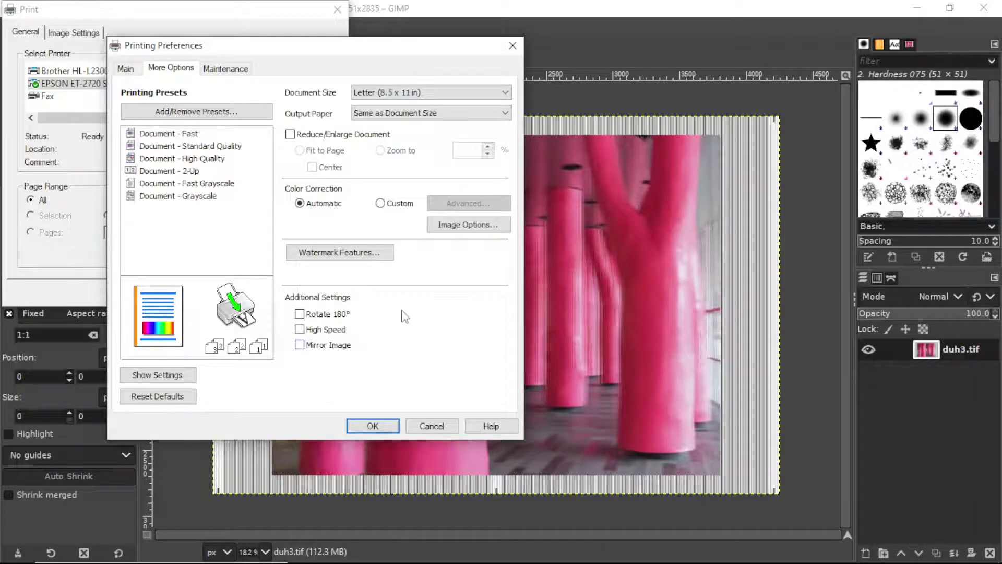
click(432, 426)
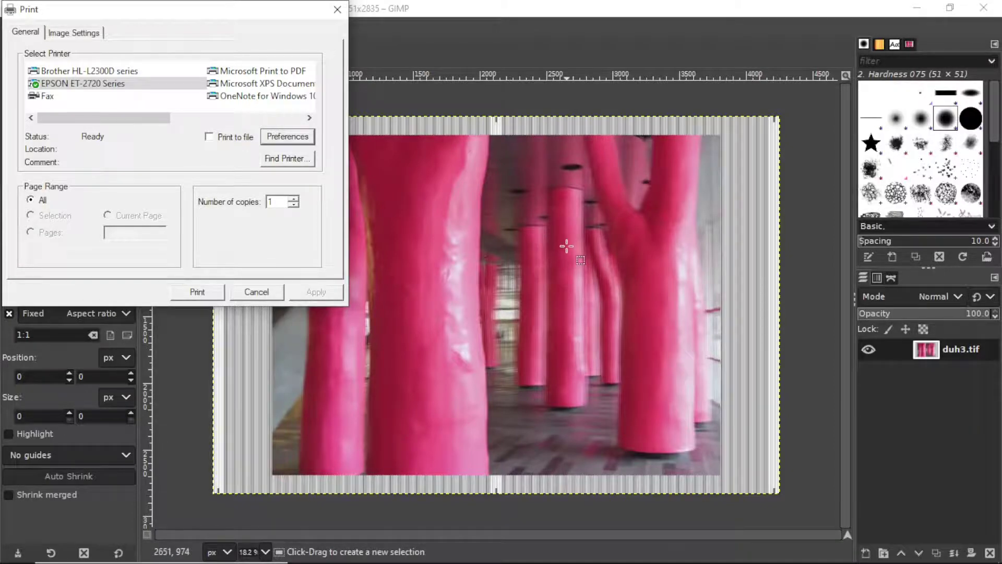
click(337, 10)
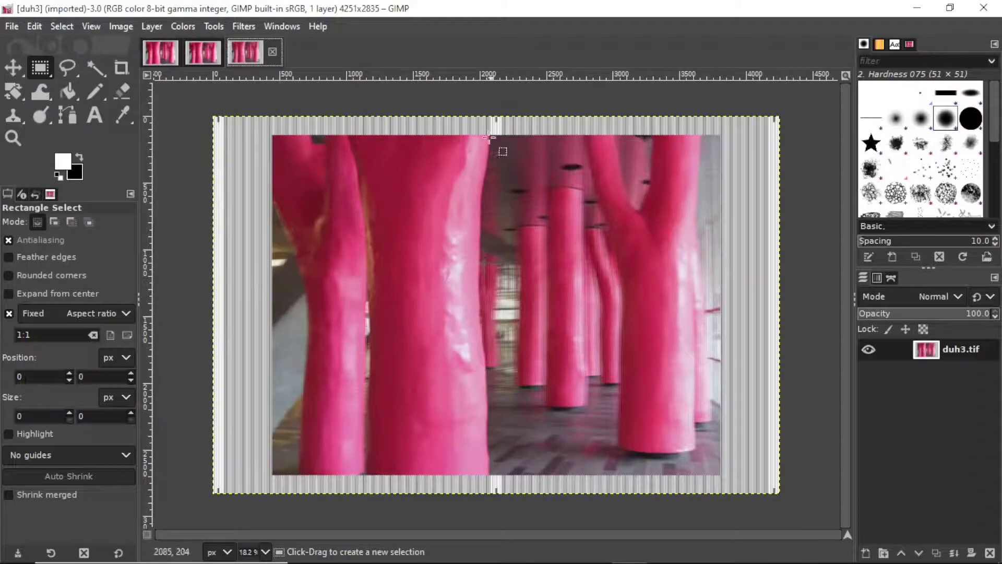